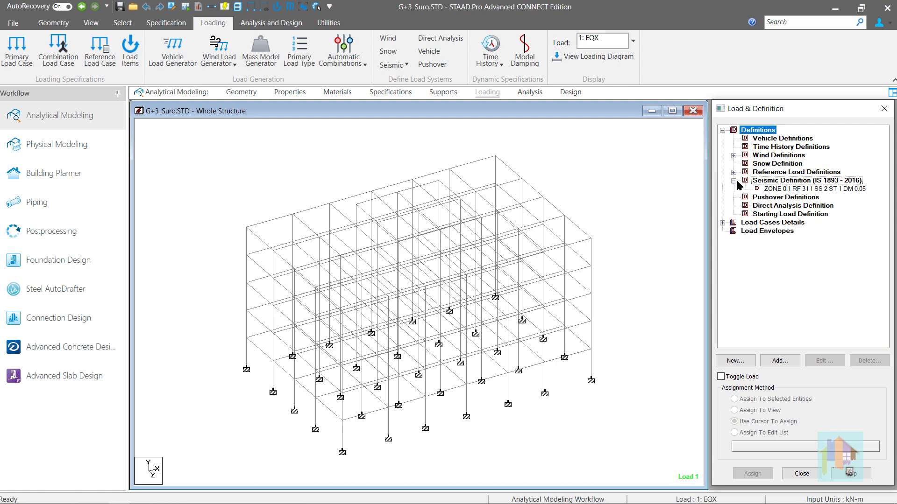
# Review the parameters of the existing IS 1893 - 2016 seismic definition and close them without changes.
pyautogui.doubleClick(773, 190)
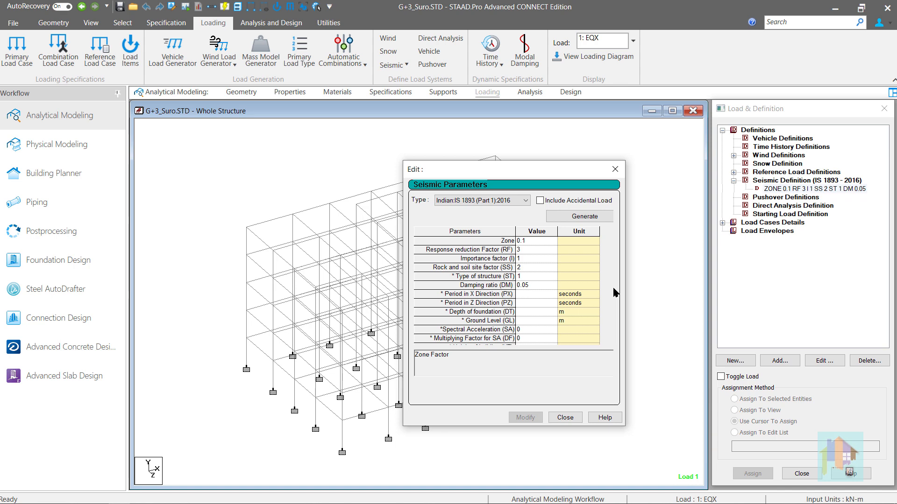
pyautogui.click(566, 418)
# Inspect the whole structure in a 3D rendered view from a lower angle and close that view.
pyautogui.rightClick(575, 417)
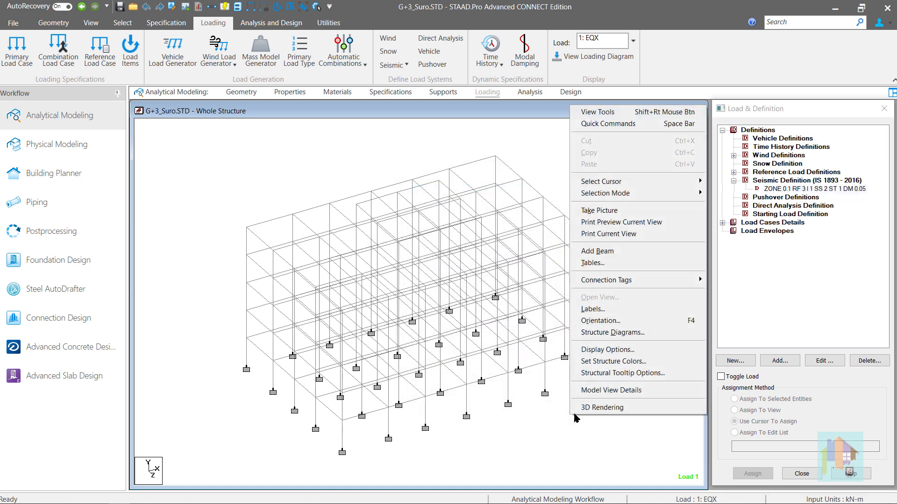
pyautogui.click(580, 407)
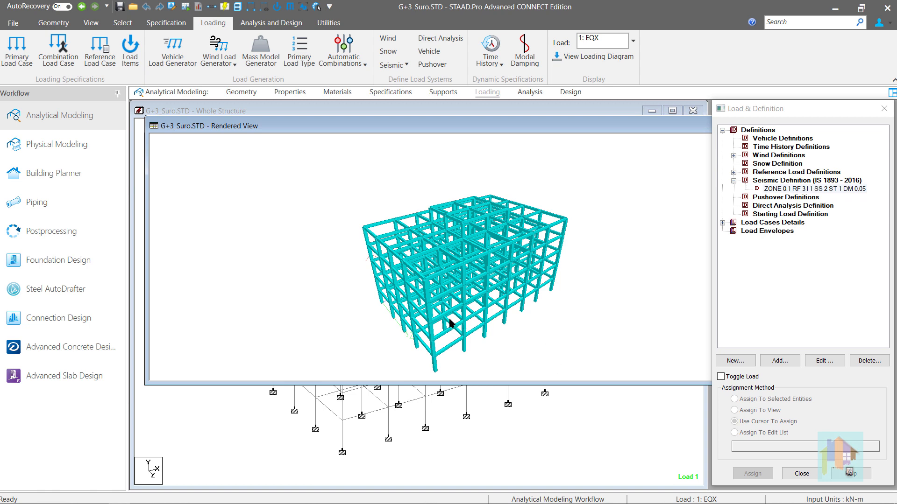
pyautogui.moveTo(450, 323); pyautogui.dragTo(474, 300)
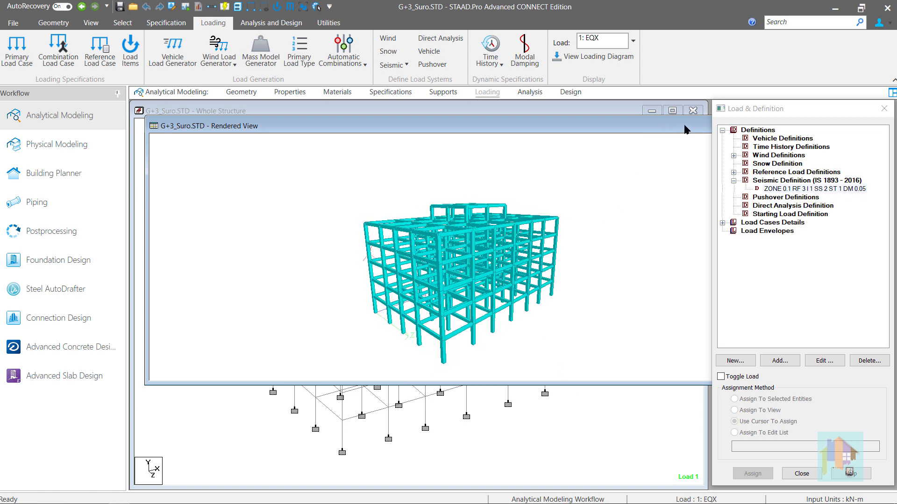
pyautogui.moveTo(685, 129); pyautogui.dragTo(599, 151)
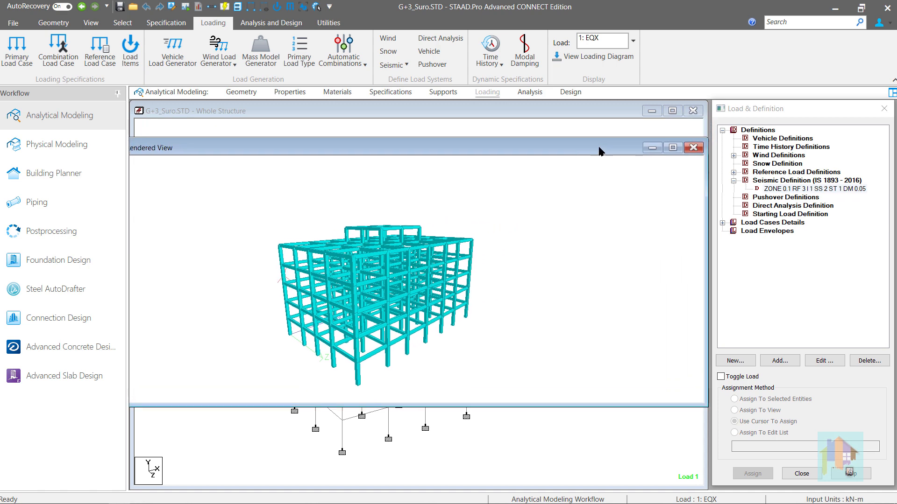
pyautogui.click(693, 148)
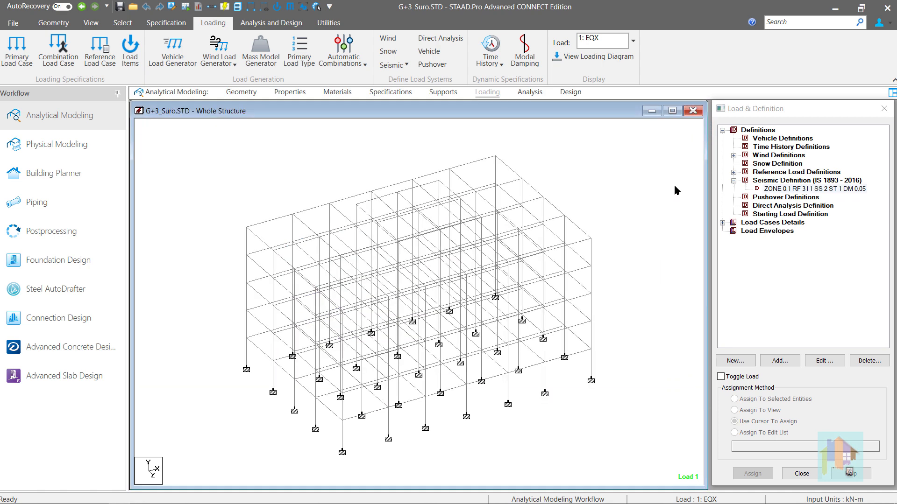
# Expand the load cases and review the automatic load combination settings for the IS:456/IS:800 code without adding any combinations.
pyautogui.click(722, 223)
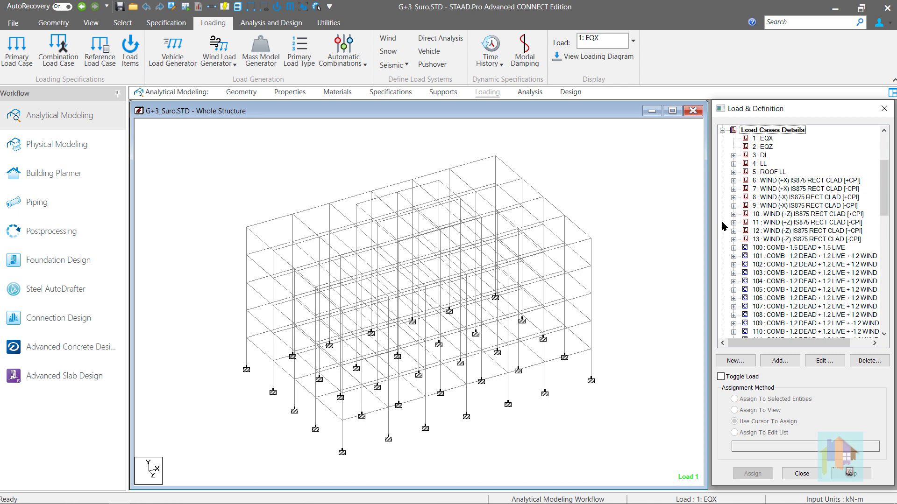
pyautogui.click(779, 361)
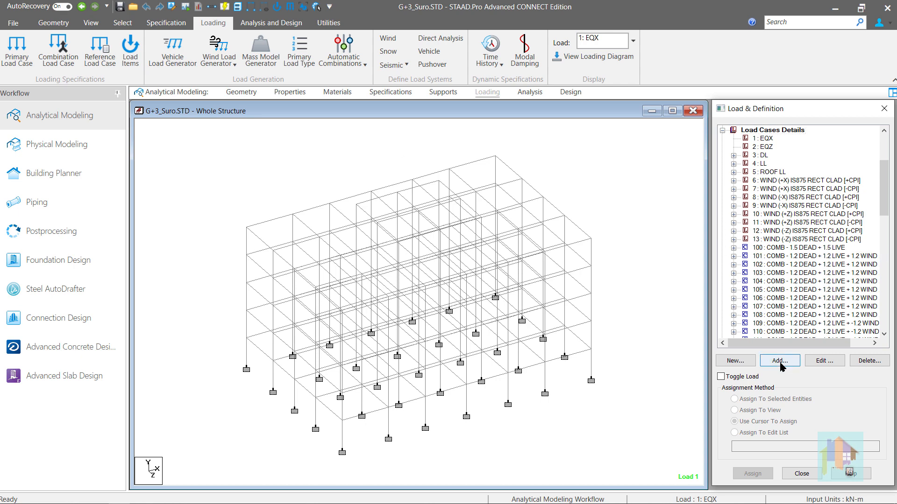
pyautogui.click(359, 172)
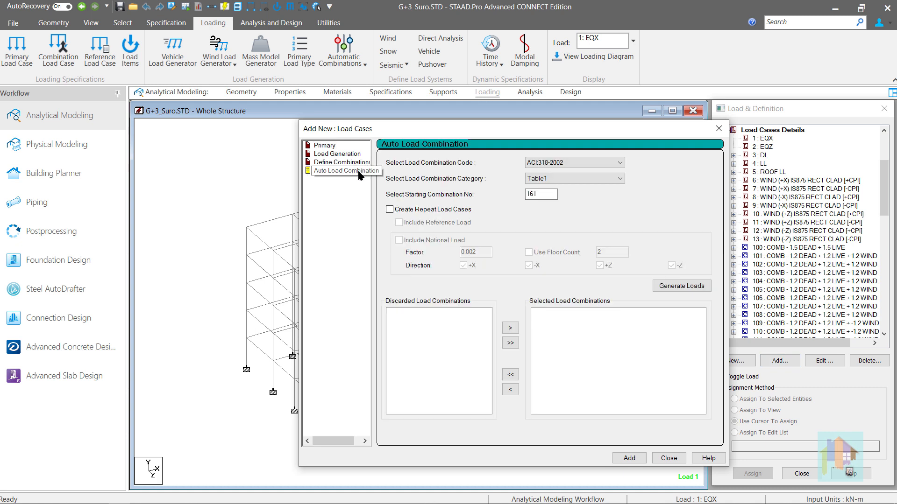
pyautogui.click(565, 163)
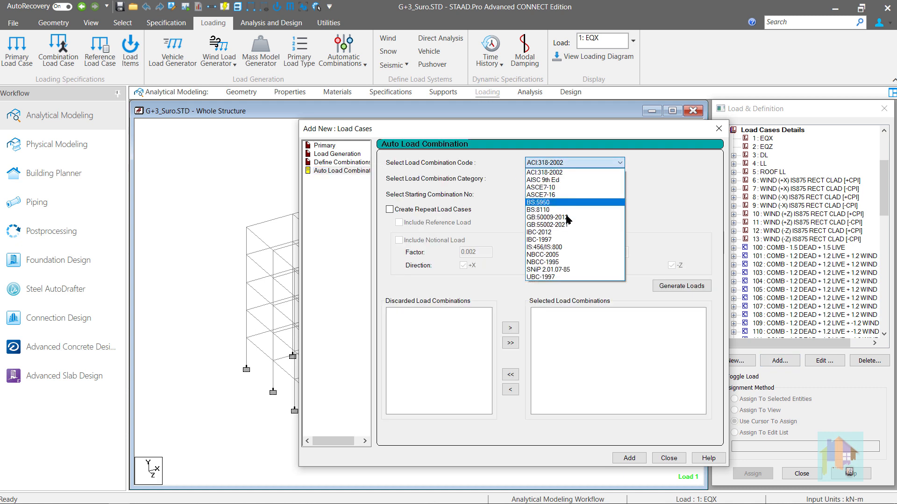
pyautogui.click(574, 247)
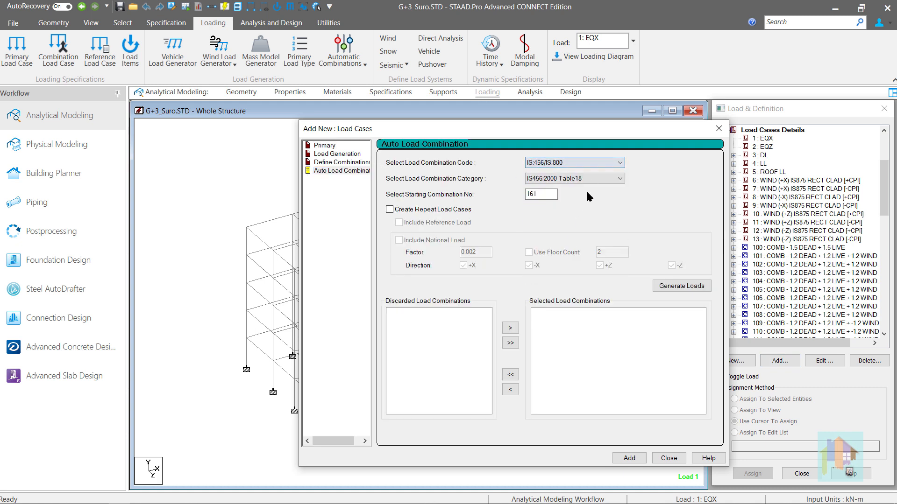
pyautogui.click(714, 133)
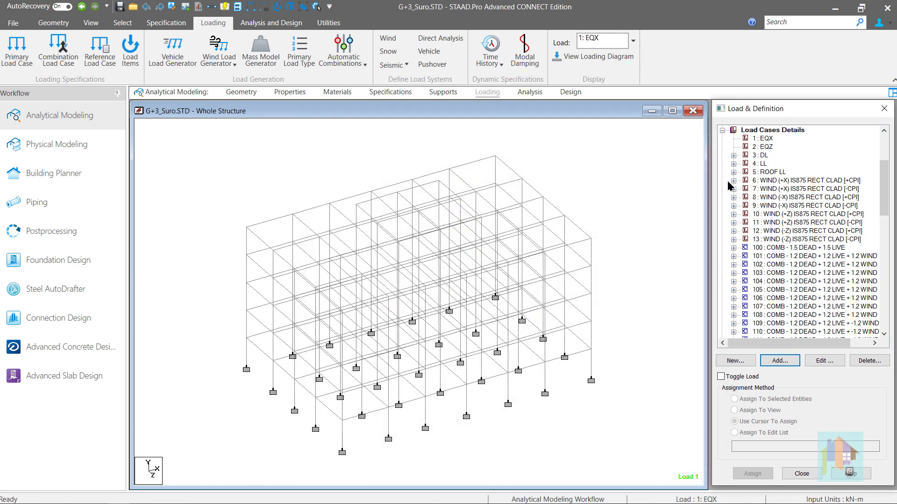
# Try to add a seismic load item with factor and direction to the EQX load case.
pyautogui.click(762, 140)
pyautogui.click(781, 362)
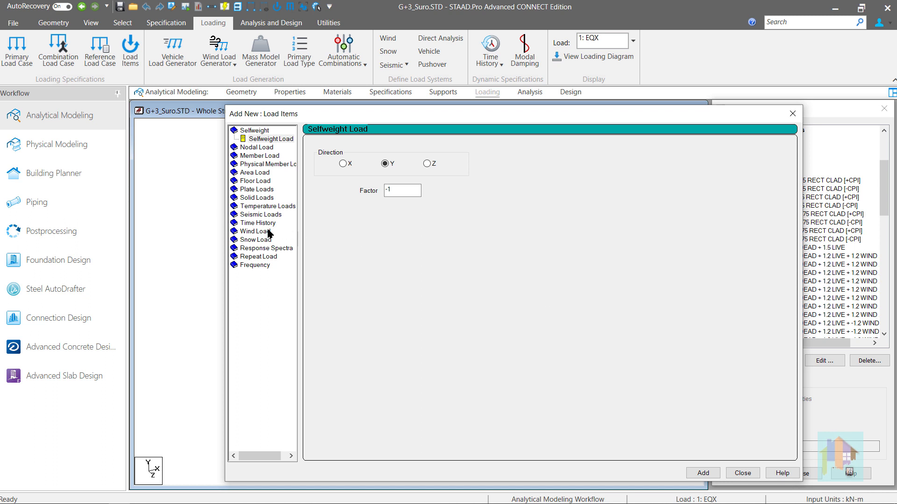
pyautogui.click(268, 216)
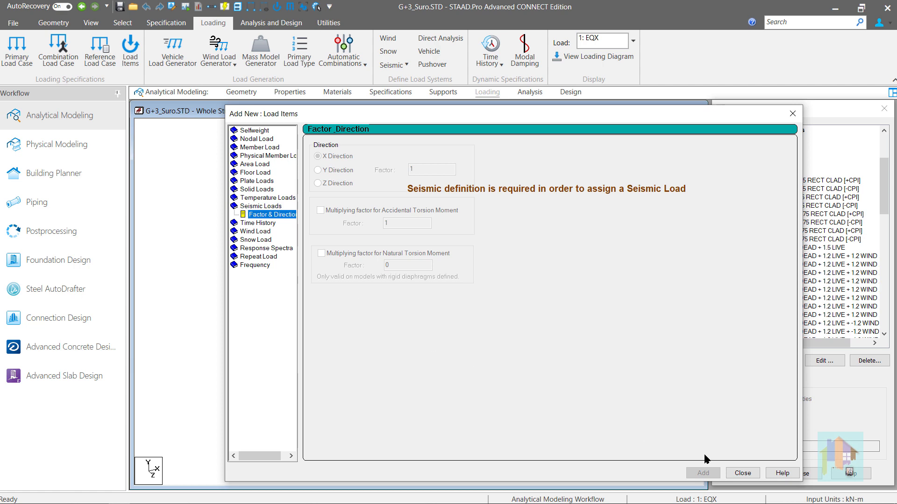
pyautogui.click(744, 473)
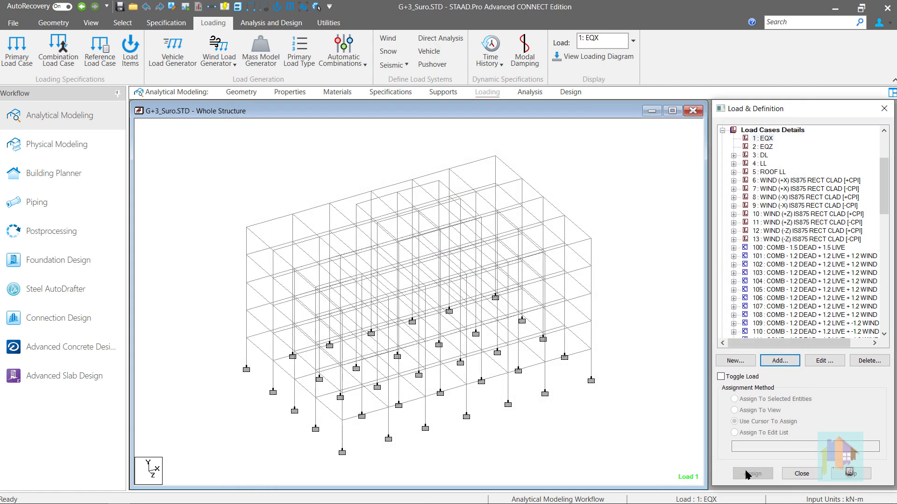
# Start a new seismic definition using the Indian:IS 1893 (Part 1):2016 code.
pyautogui.click(395, 65)
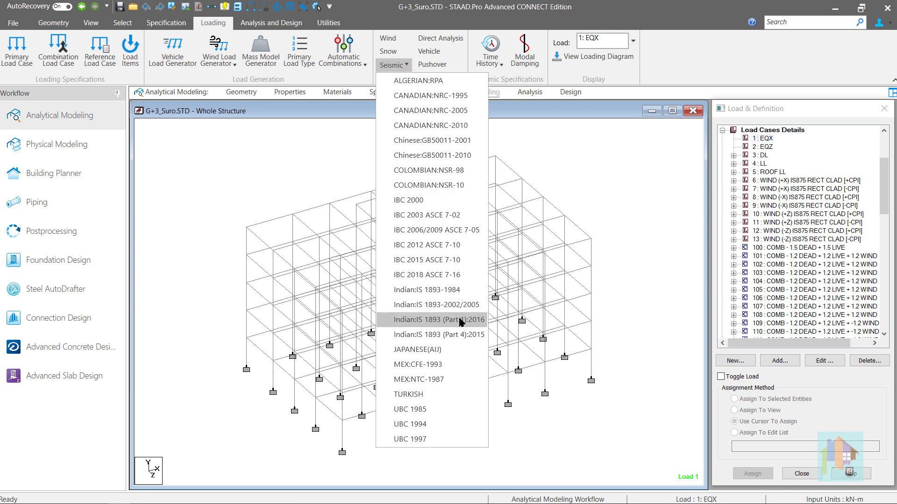
pyautogui.click(622, 213)
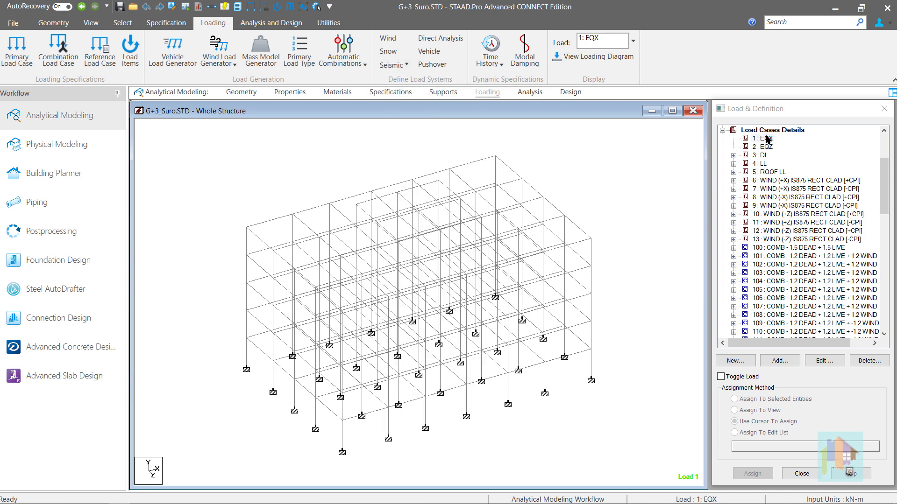
pyautogui.scroll(3, 766, 140)
pyautogui.click(778, 180)
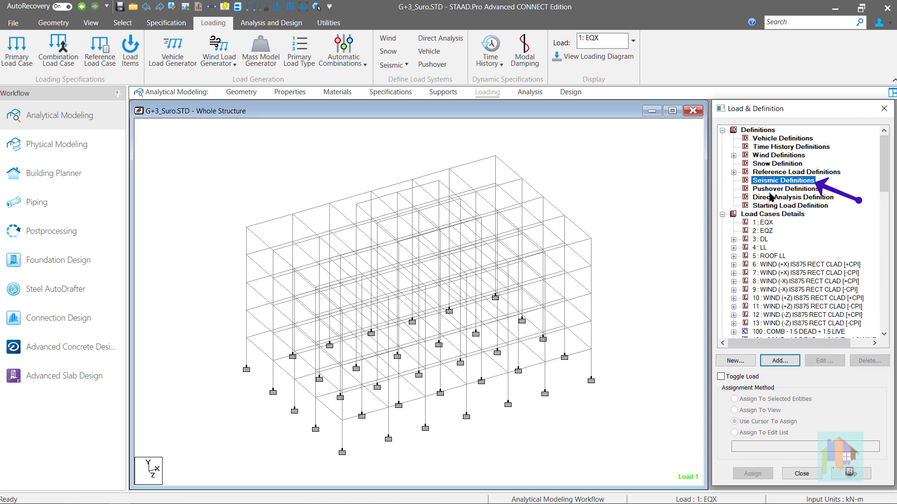
pyautogui.click(783, 363)
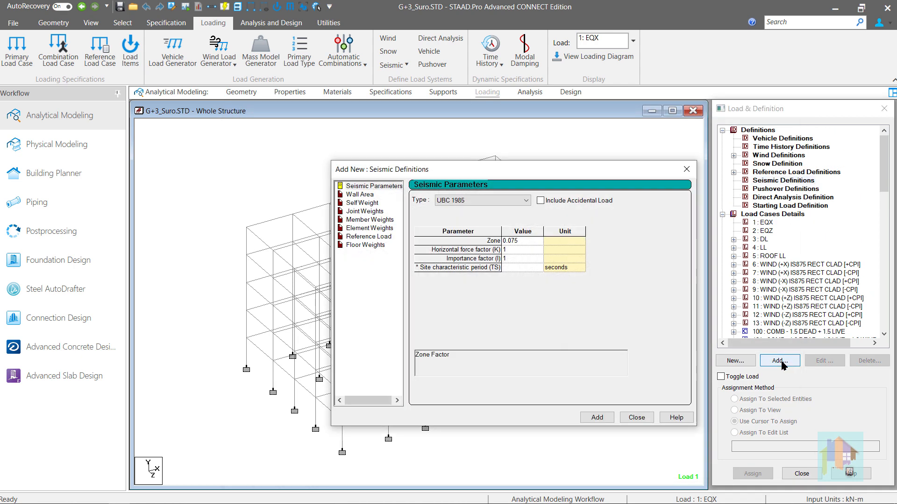
pyautogui.click(523, 201)
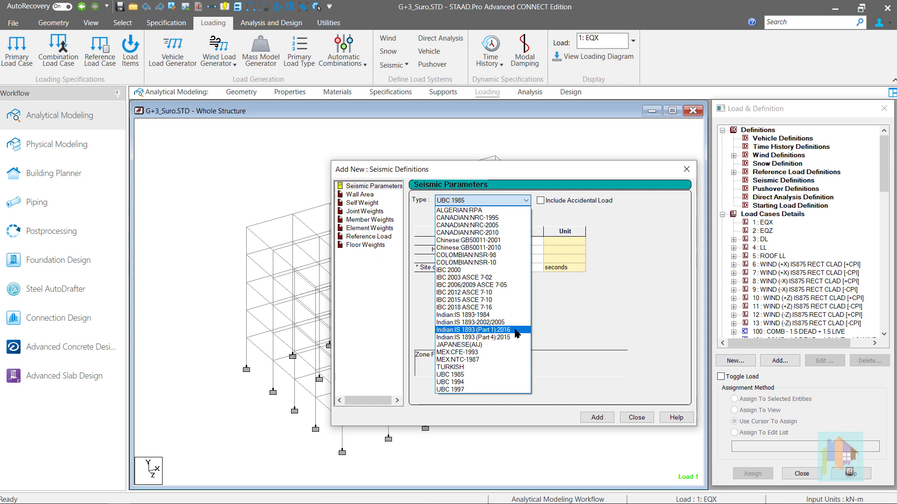
pyautogui.click(517, 333)
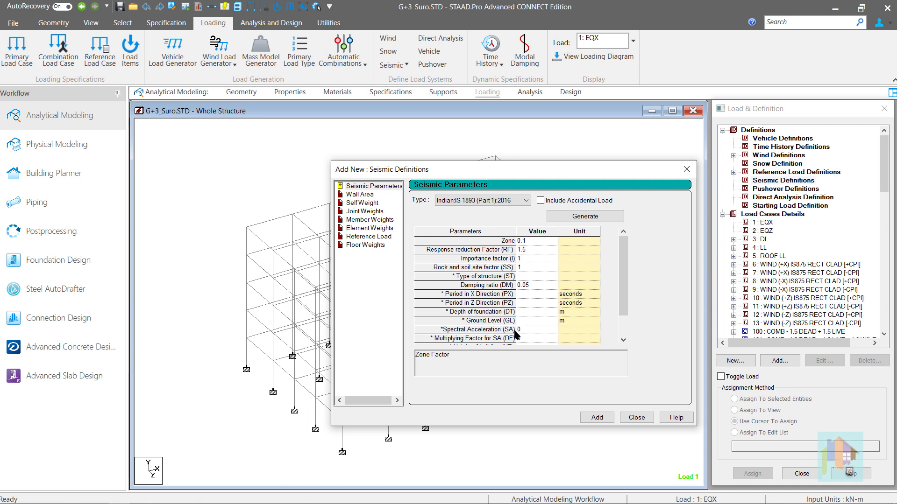
# Compare the seismic parameters with those of IBC 2018 ASCE 7-16 and return the type to Indian:IS 1893 (Part 1):2016.
pyautogui.moveTo(623, 315)
pyautogui.mouseDown()
pyautogui.moveTo(624, 336)
pyautogui.moveTo(621, 308)
pyautogui.mouseUp()
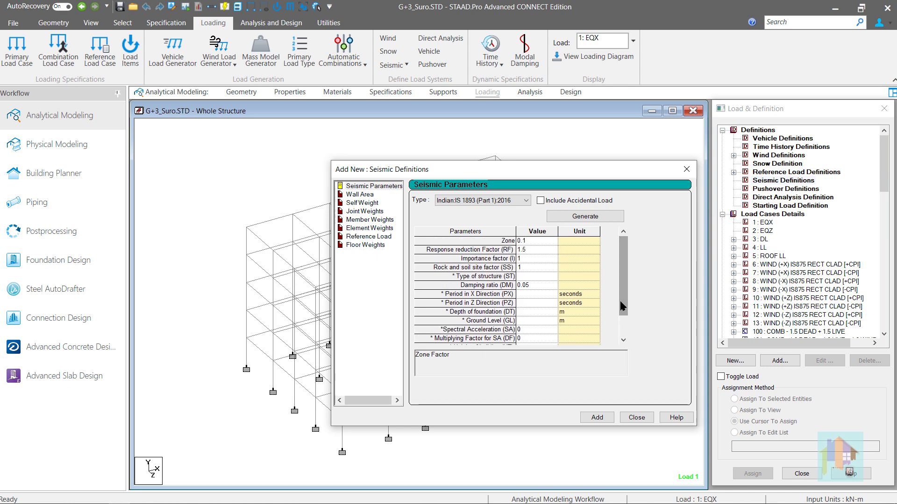
pyautogui.click(514, 200)
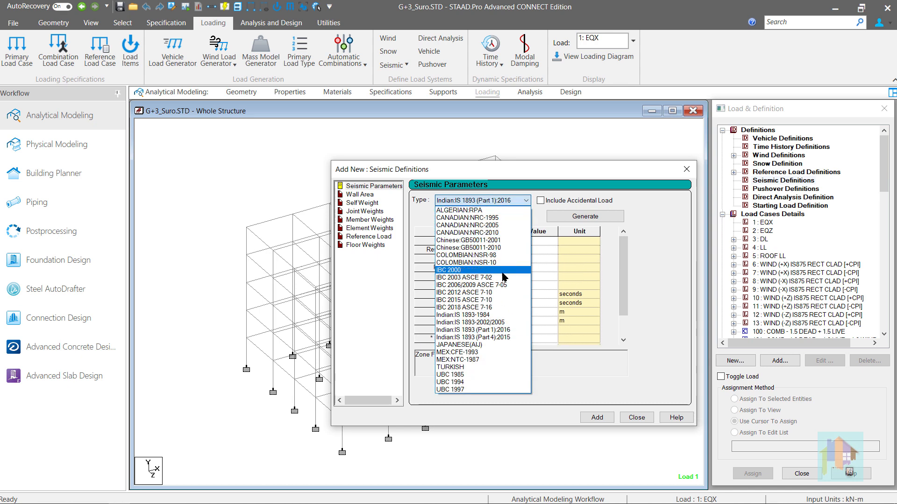
pyautogui.click(502, 307)
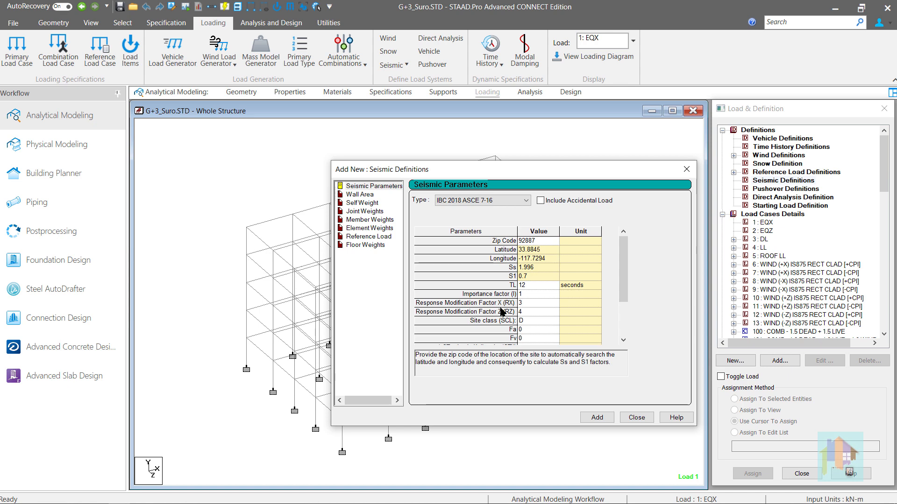
pyautogui.click(515, 201)
pyautogui.click(514, 332)
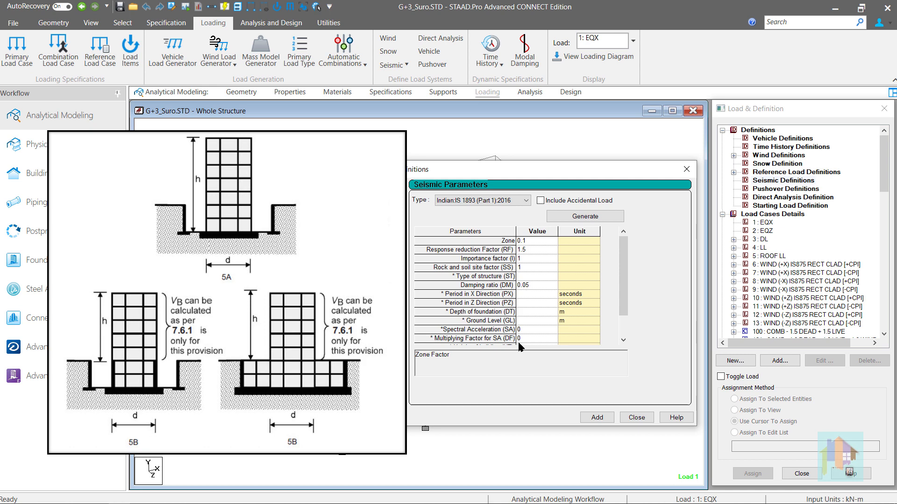
# Try to add the seismic definition with the response reduction factor left blank.
pyautogui.click(510, 321)
pyautogui.click(508, 313)
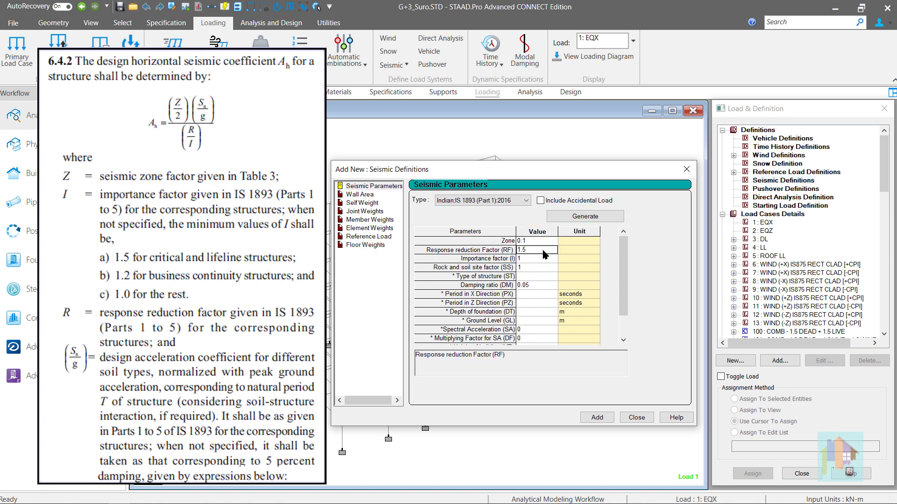
pyautogui.press('BackSpace')
pyautogui.click(598, 418)
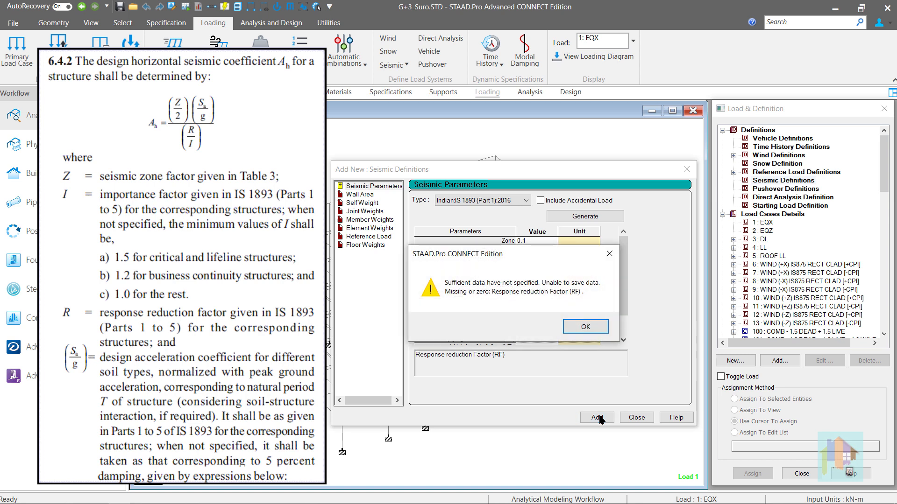
pyautogui.click(587, 327)
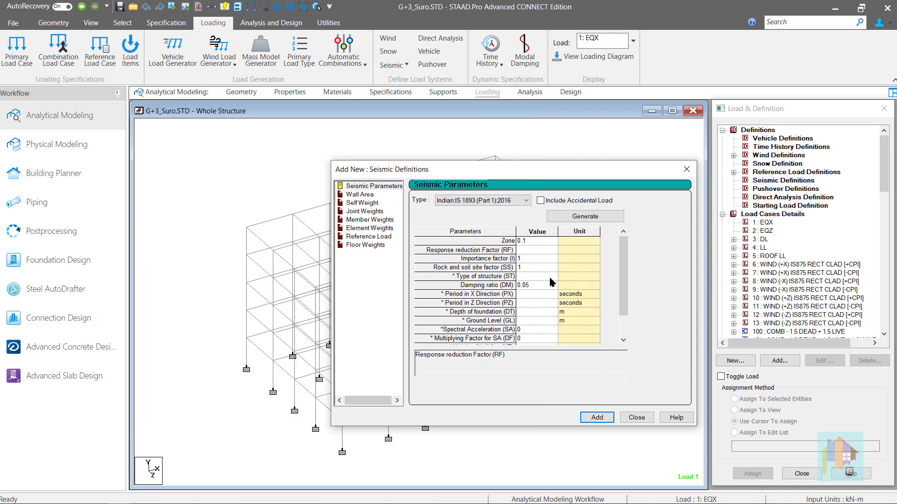
# Examine the available options for the type of structure (ST) parameter without selecting one.
pyautogui.click(537, 277)
pyautogui.click(552, 277)
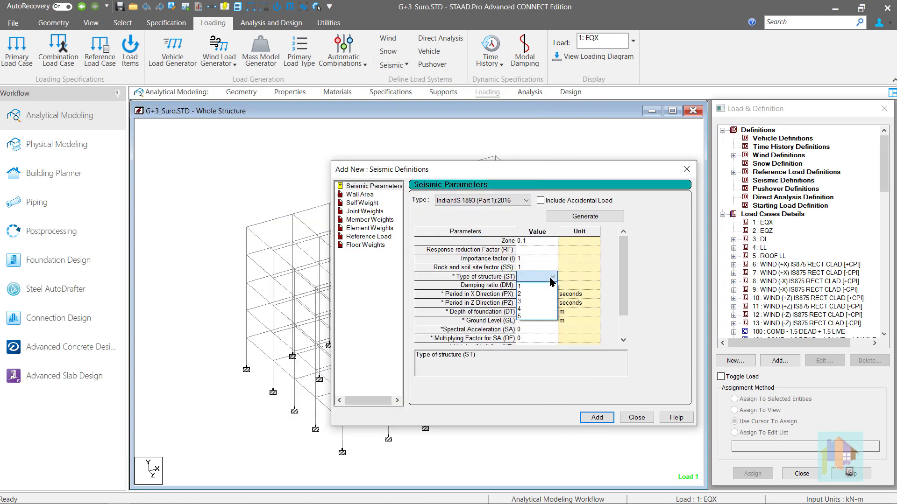
pyautogui.click(552, 278)
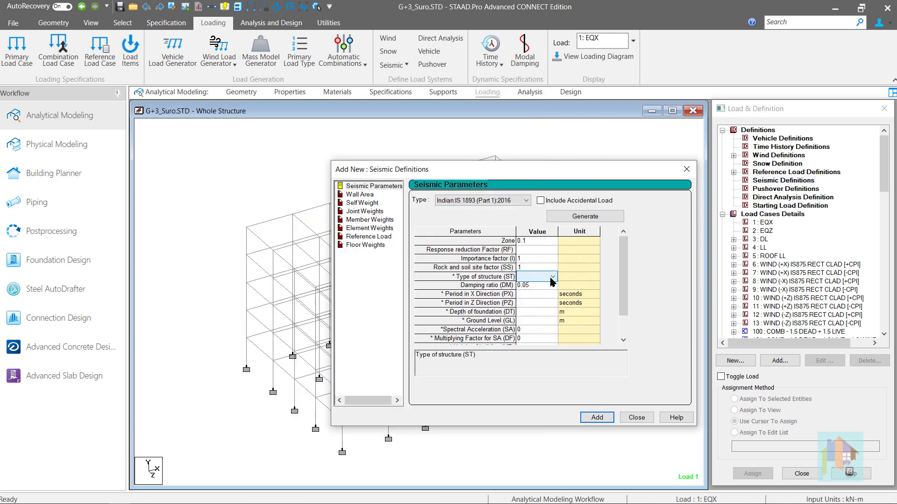
# Set the response reduction factor (RF) to 3 and the rock and soil site factor (SS) to 2.
pyautogui.click(541, 241)
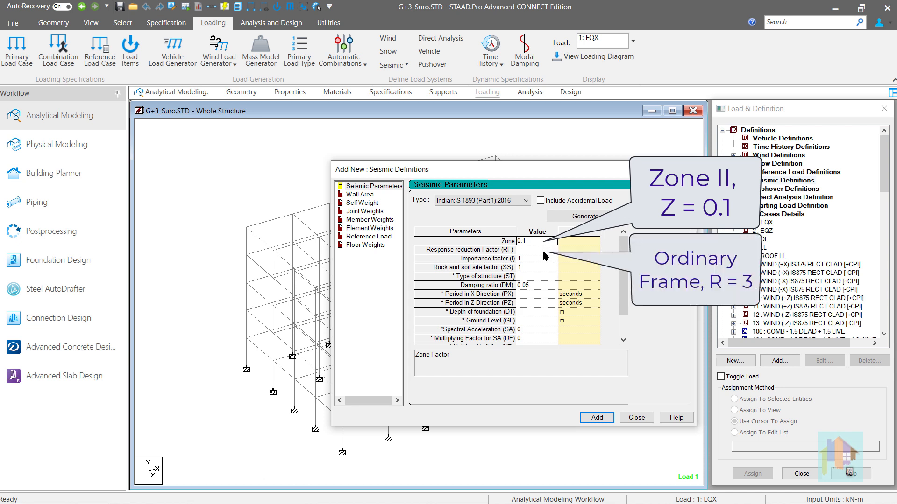
pyautogui.click(543, 250)
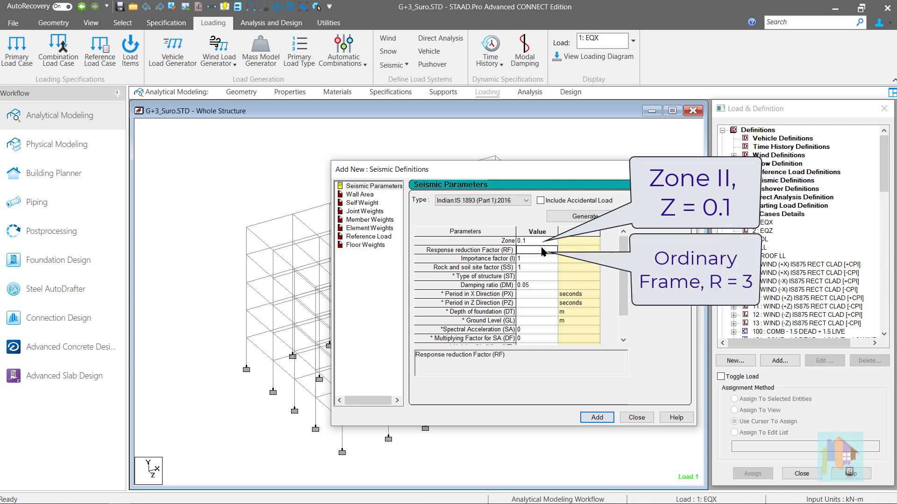
pyautogui.write('3')
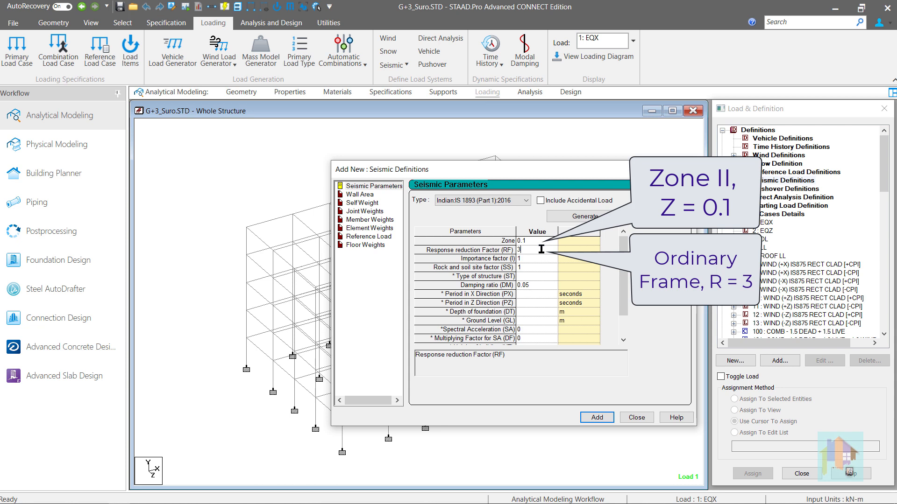
pyautogui.click(540, 259)
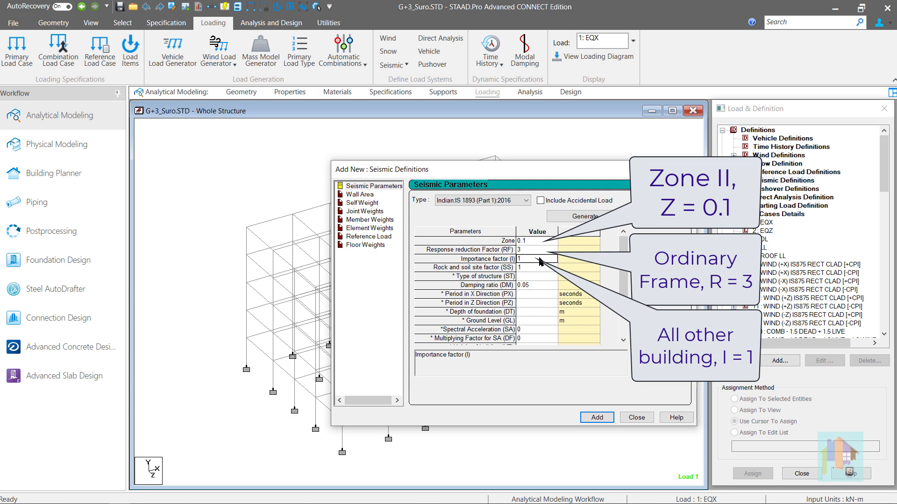
pyautogui.click(550, 267)
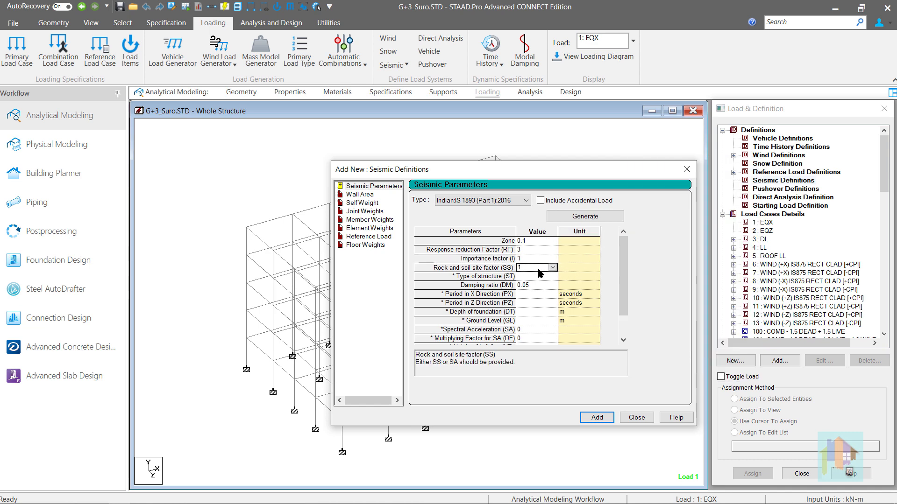
pyautogui.click(552, 268)
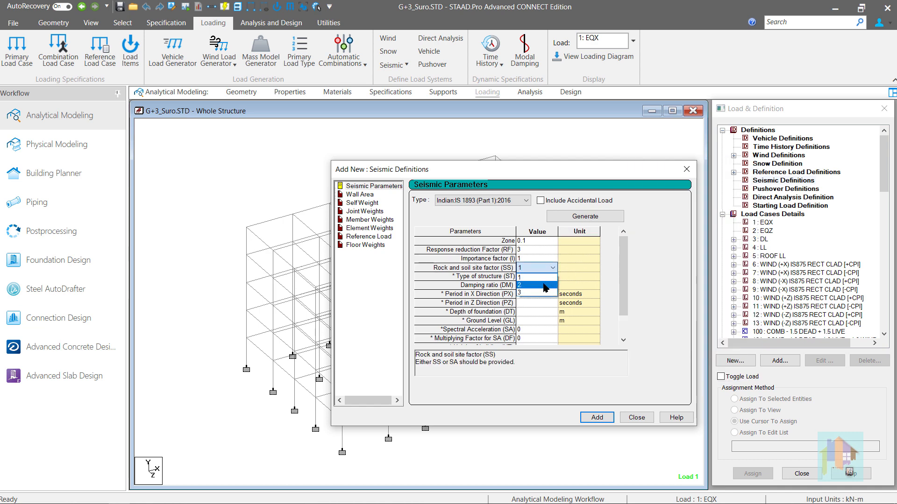
pyautogui.click(544, 285)
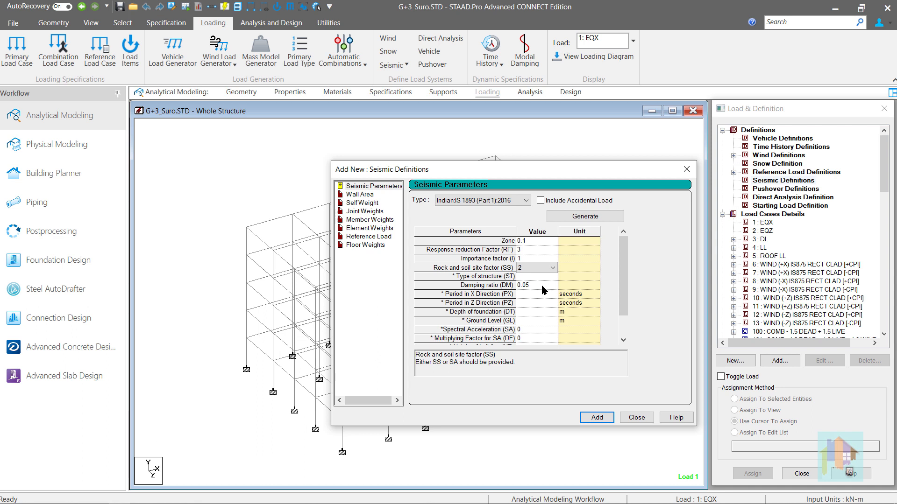
# Try a damping ratio (DM) of 5 in the seismic parameters.
pyautogui.click(543, 285)
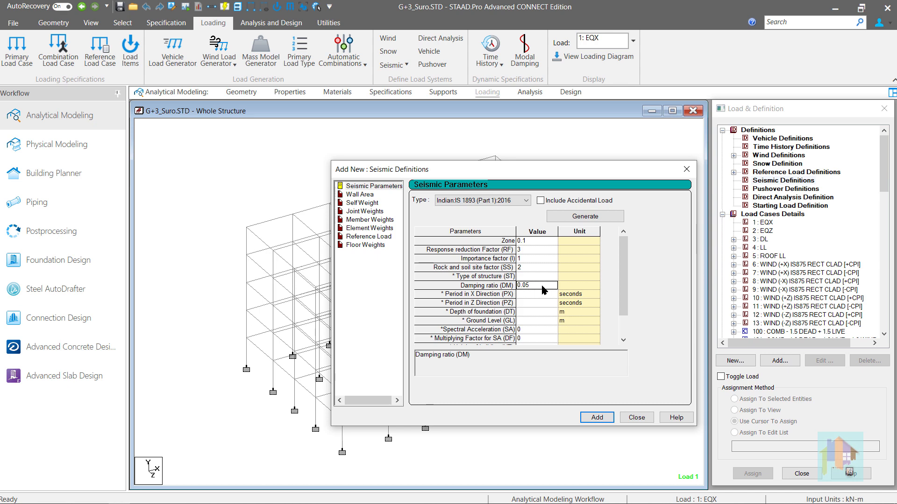
pyautogui.write('5')
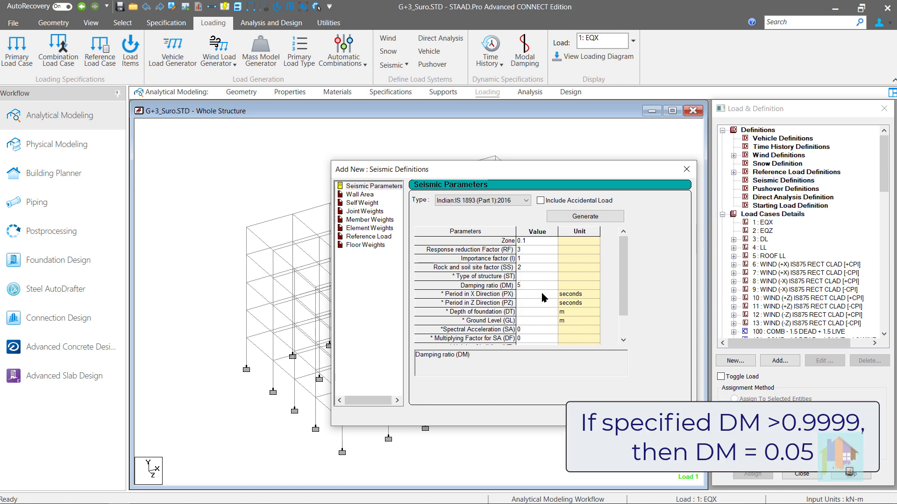
pyautogui.click(541, 291)
# Set the damping ratio (DM) to .05.
pyautogui.click(540, 287)
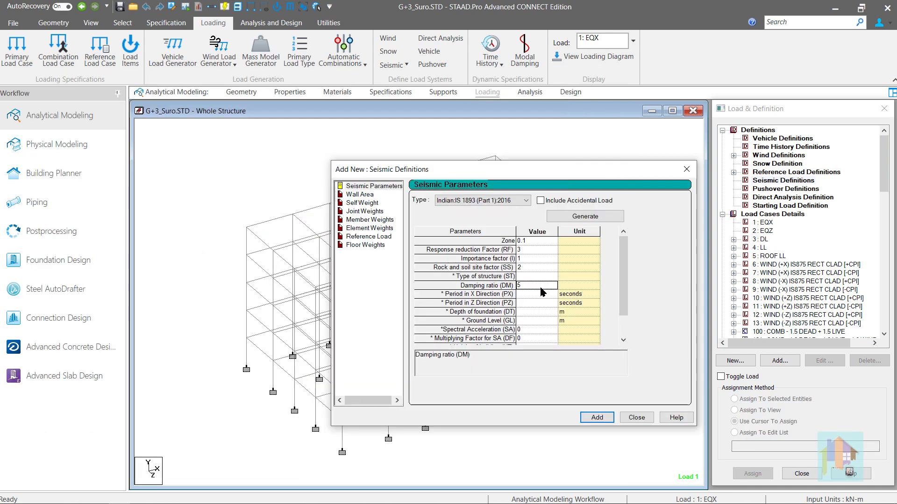
pyautogui.write('05')
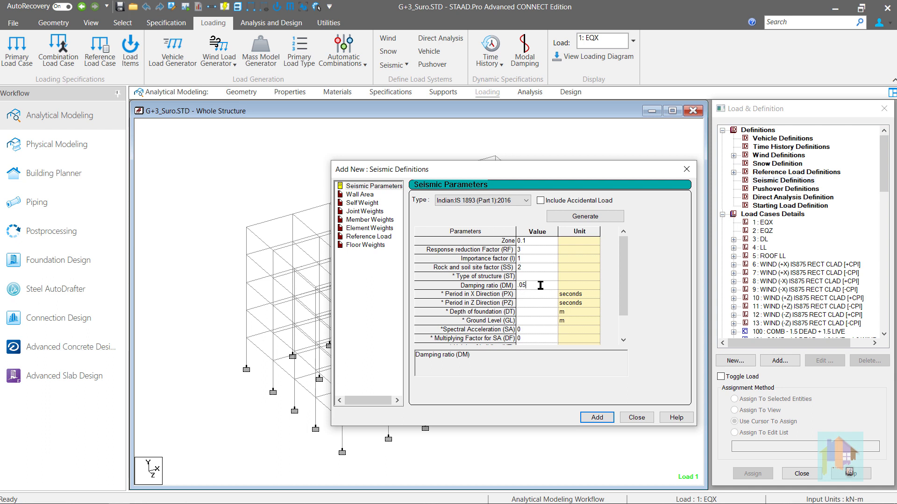
pyautogui.click(536, 251)
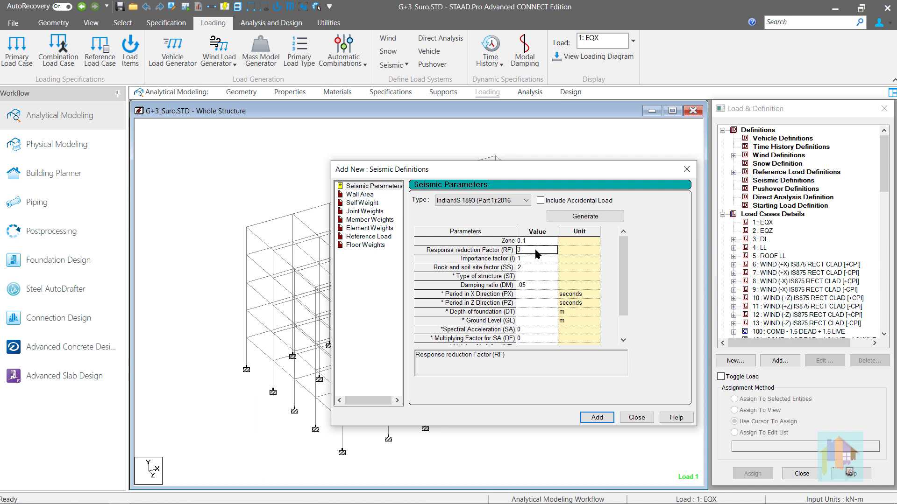
# Open the IS:1893 parameter generator and choose a Special Braced Frame for response reduction and Residential or commercial Buildings for importance.
pyautogui.click(569, 221)
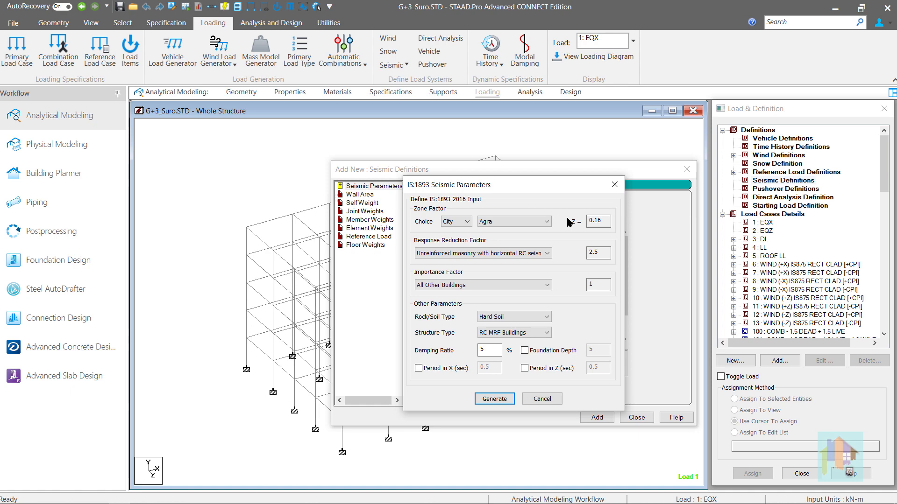
pyautogui.click(547, 253)
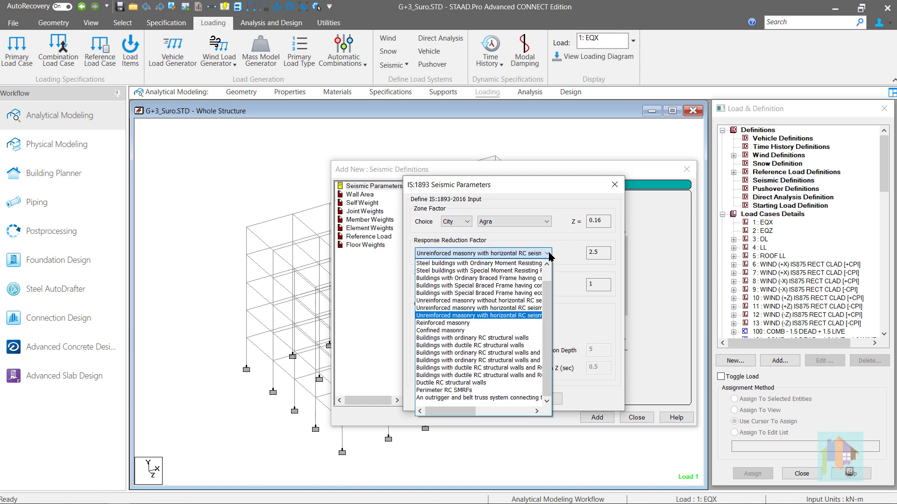
pyautogui.click(517, 285)
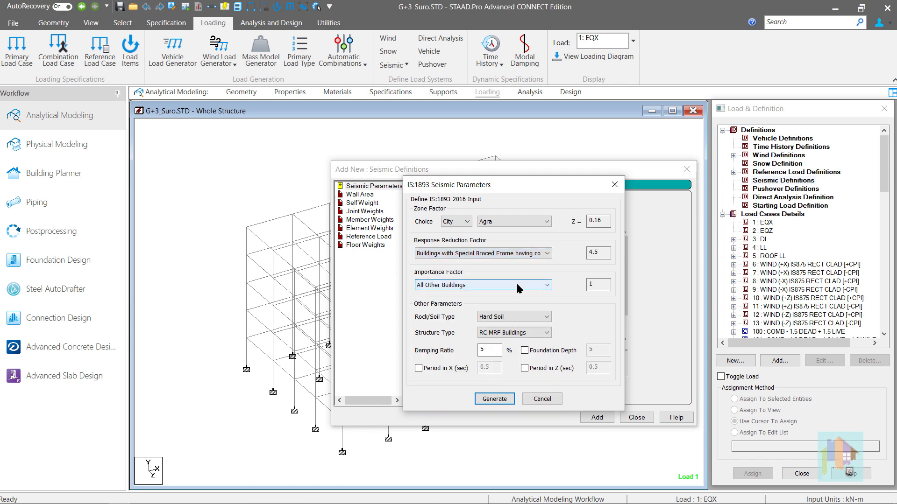
pyautogui.click(517, 285)
pyautogui.click(505, 303)
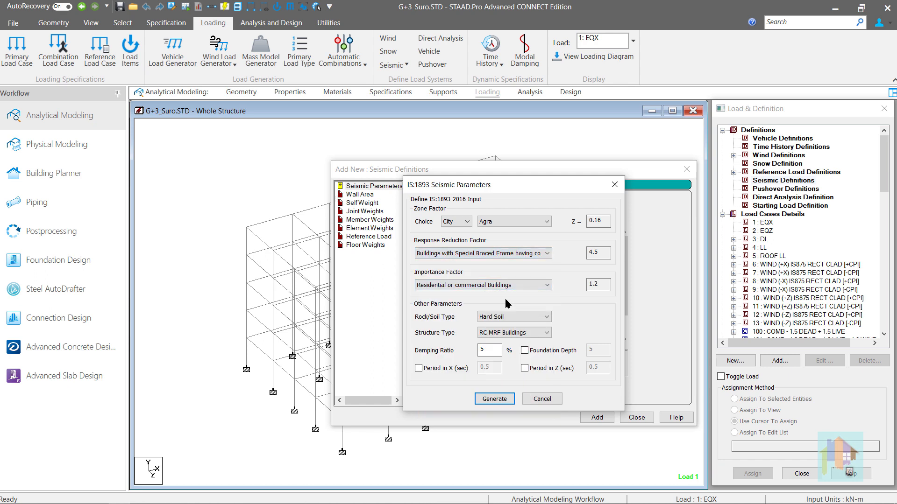
# Choose Nagpur as the city that determines the zone factor.
pyautogui.click(515, 226)
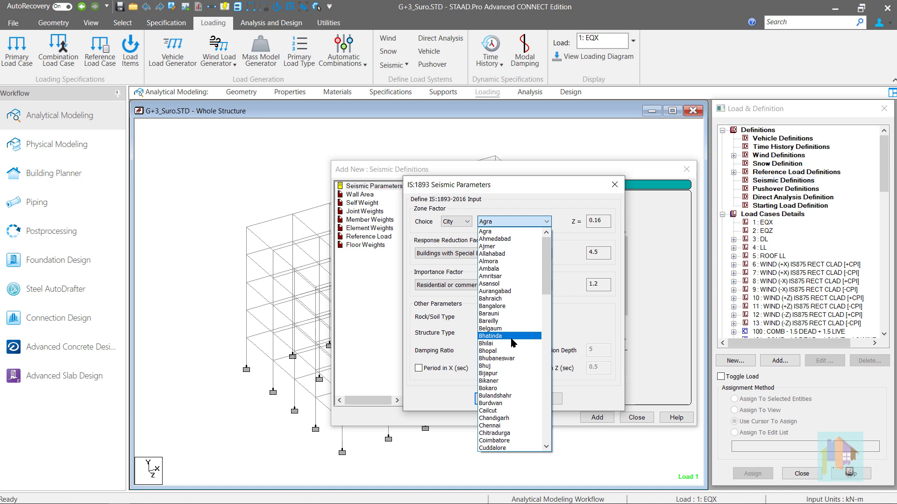
pyautogui.scroll(-14, 514, 343)
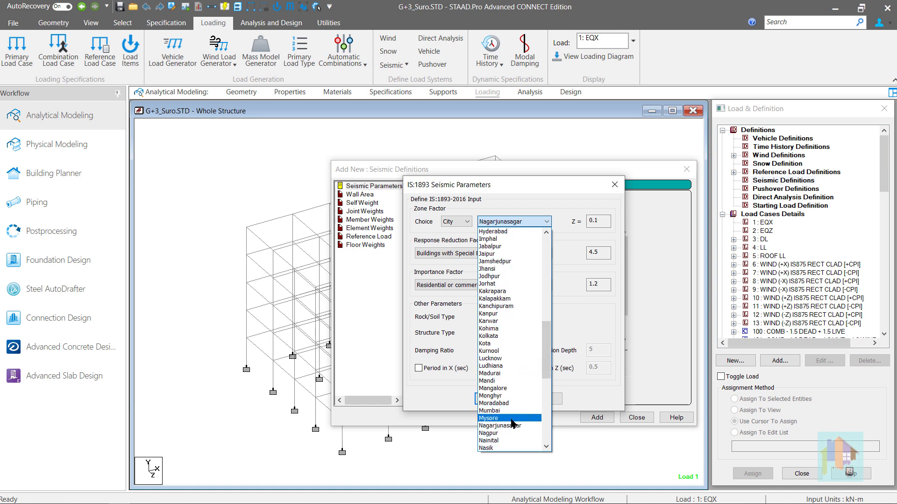
pyautogui.click(509, 434)
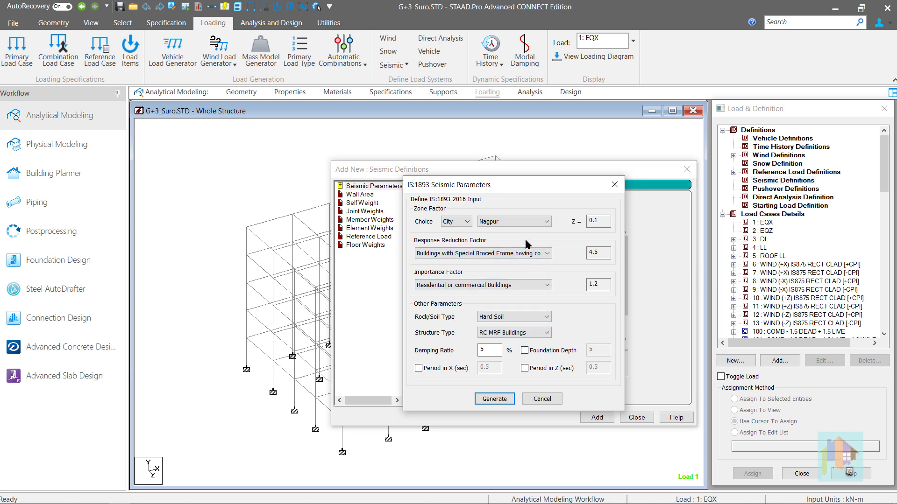
# Define the zone factor by Zone instead of City, using zone II.
pyautogui.click(468, 222)
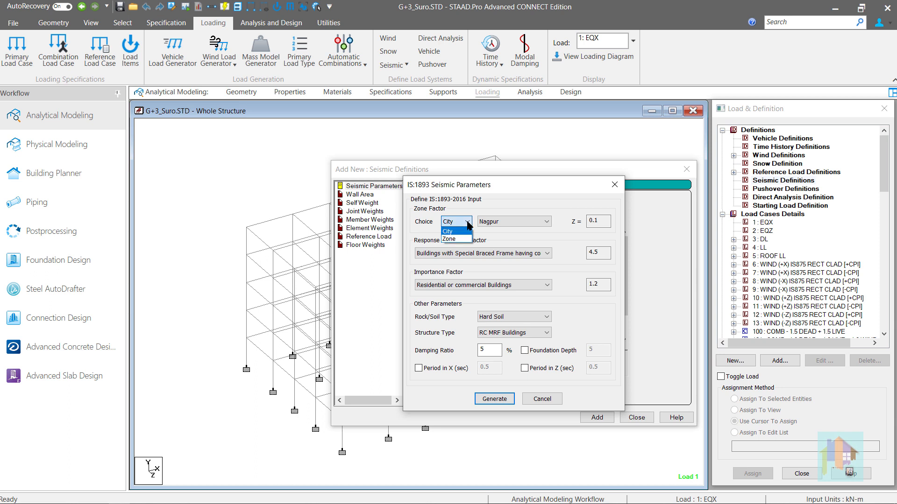
pyautogui.click(462, 239)
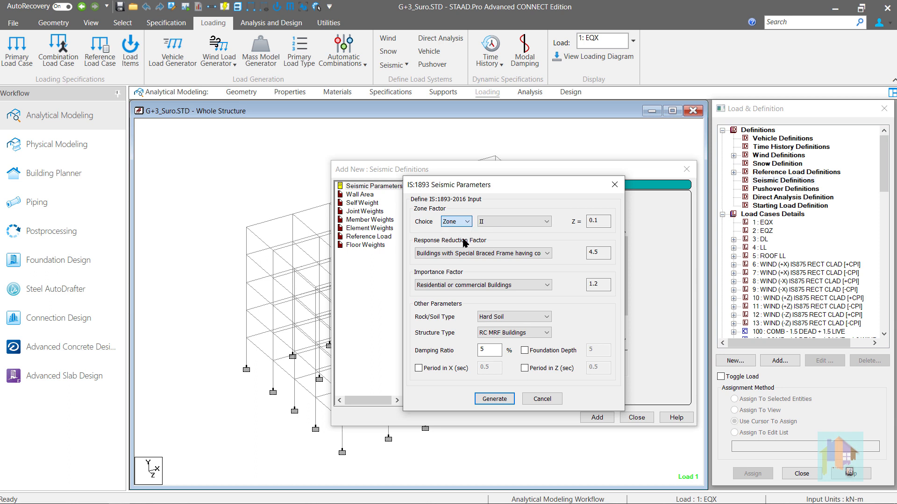
pyautogui.click(488, 223)
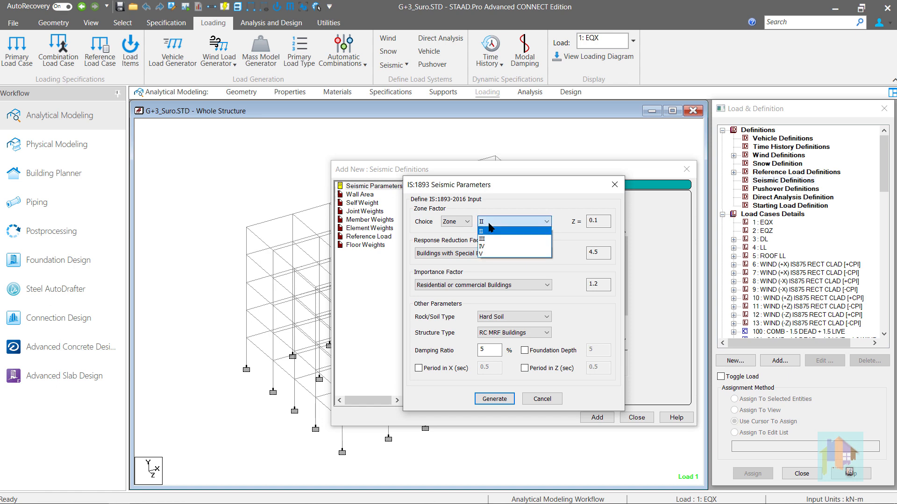
pyautogui.click(489, 229)
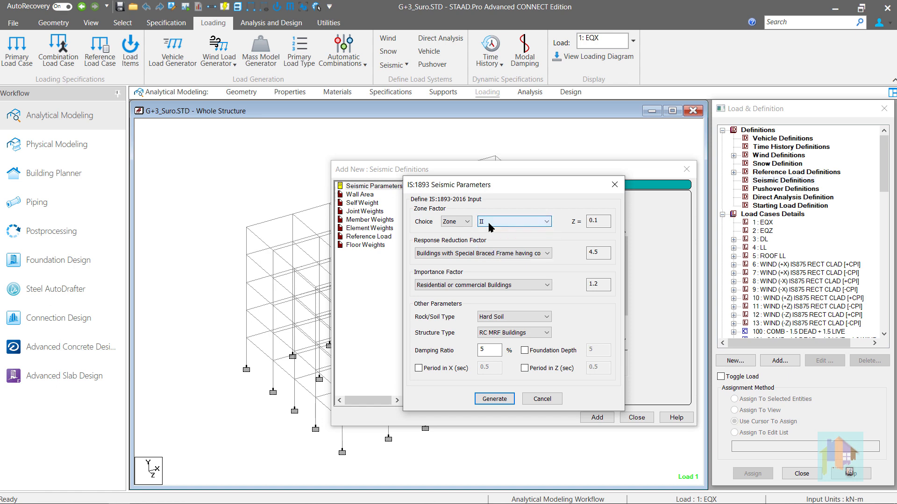
# Set the response reduction factor to RC buildings with Ordinary Moment Resisting Frame.
pyautogui.click(507, 257)
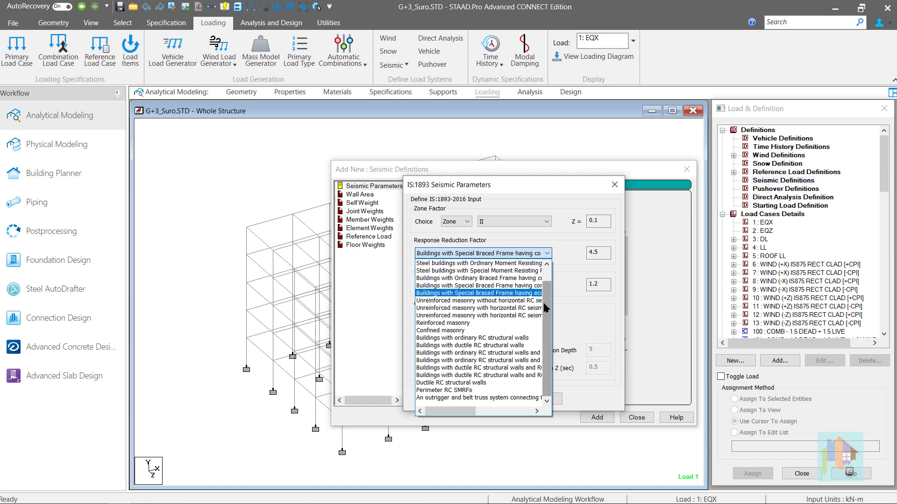
pyautogui.moveTo(547, 308); pyautogui.dragTo(547, 291)
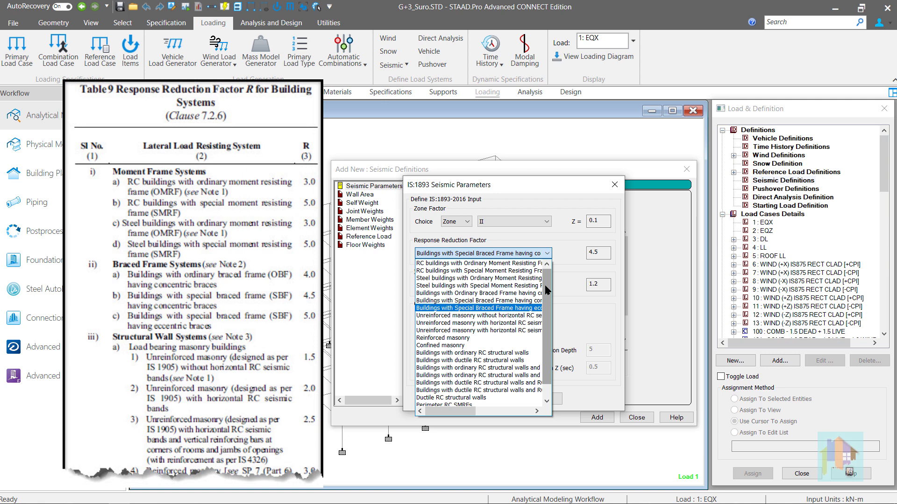
pyautogui.scroll(-1, 547, 289)
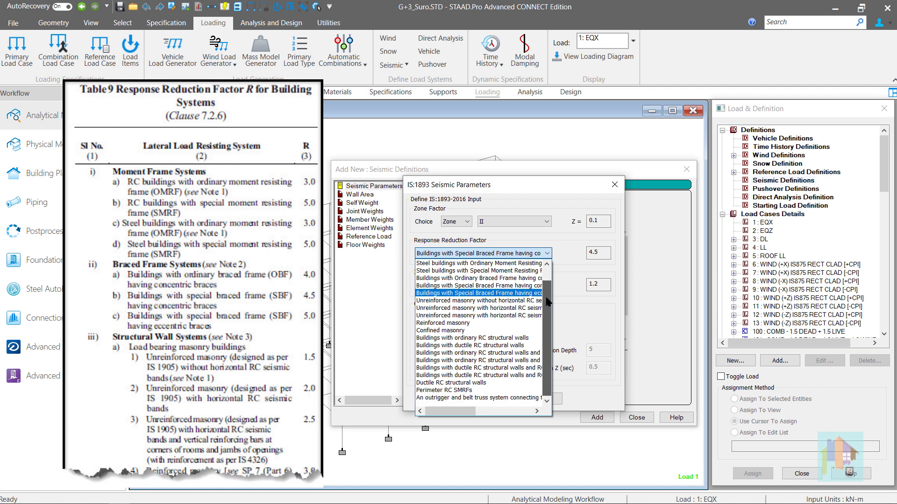
pyautogui.moveTo(546, 297); pyautogui.dragTo(547, 293)
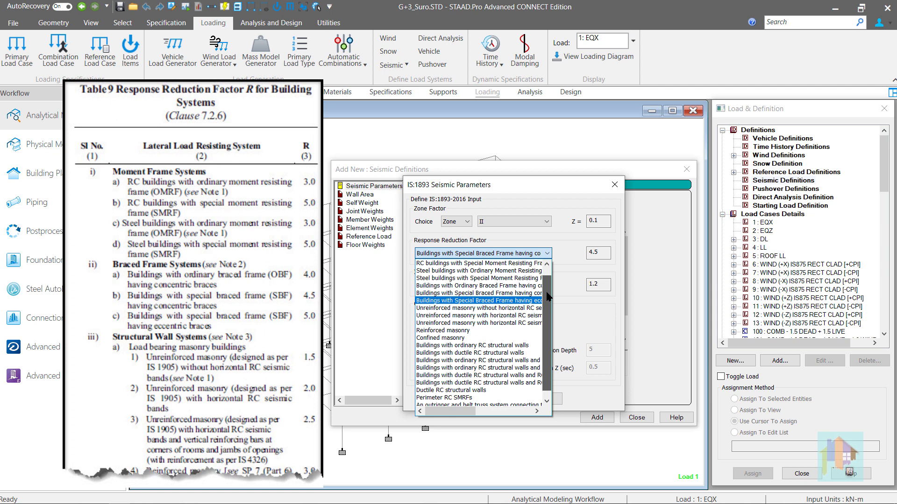
pyautogui.moveTo(548, 296); pyautogui.dragTo(549, 285)
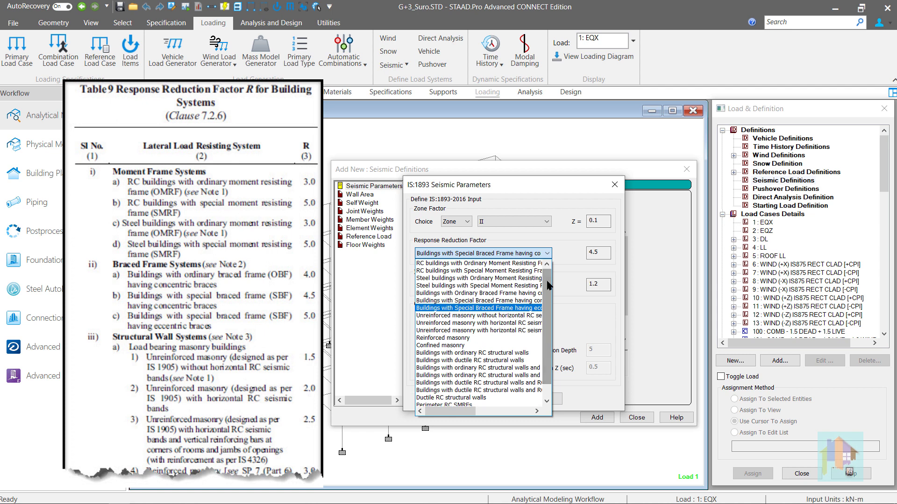
pyautogui.click(499, 264)
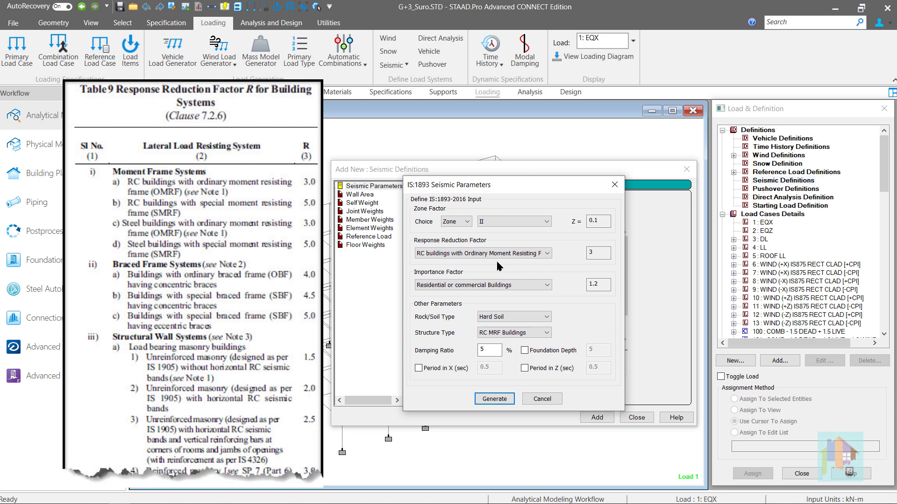
# Set the importance factor to All Other Buildings and the rock/soil type to Medium Soil.
pyautogui.click(518, 286)
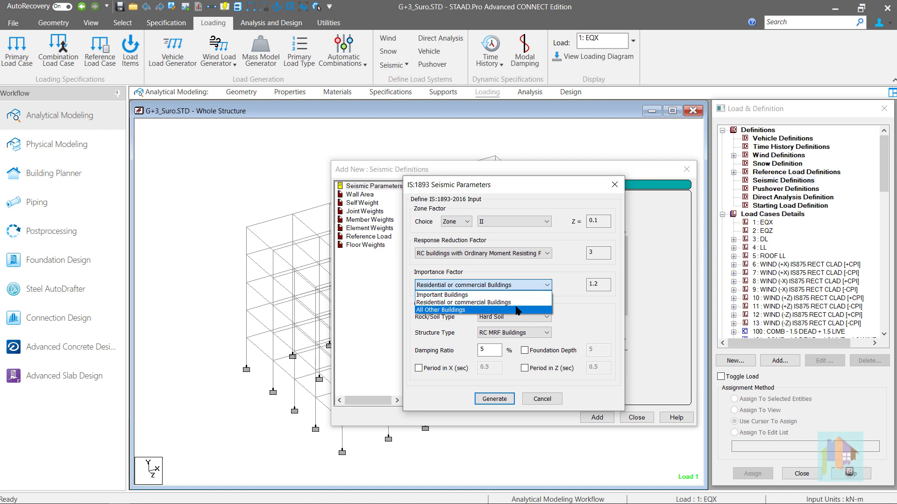
pyautogui.click(516, 309)
pyautogui.click(522, 318)
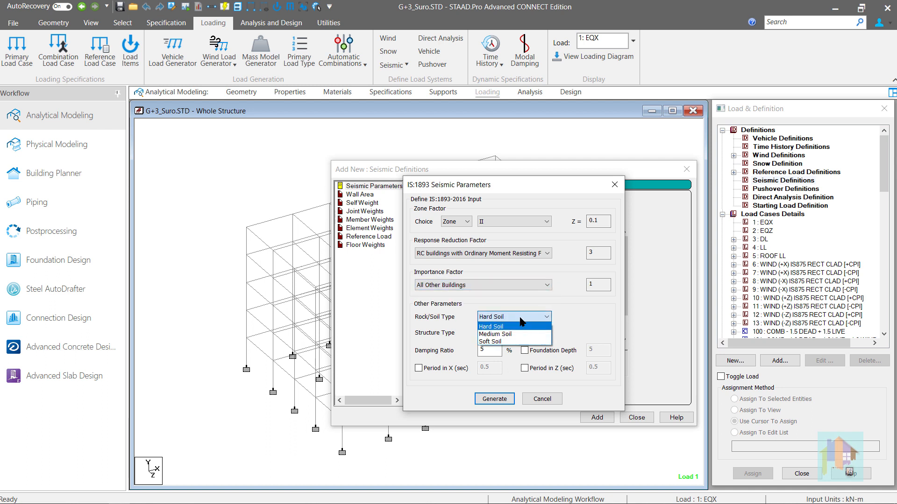
pyautogui.click(522, 333)
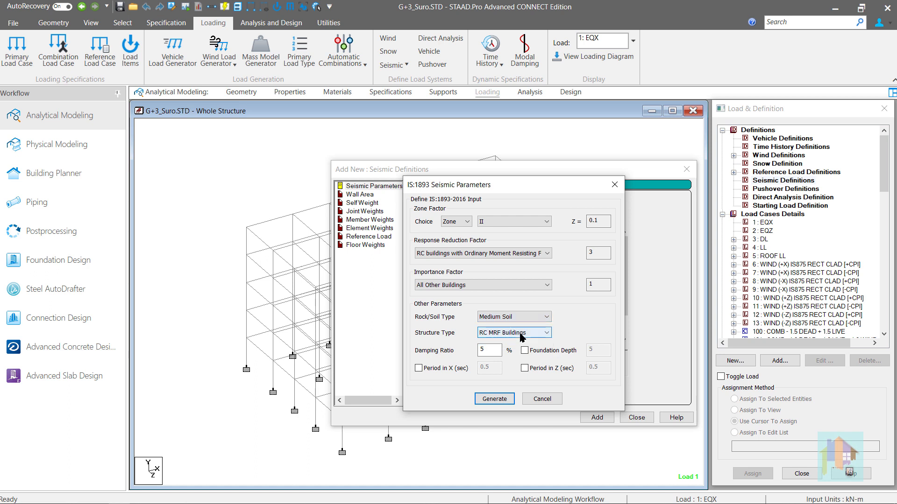
# Review the structure type options, keeping RC MRF Buildings, and check the damping ratio.
pyautogui.click(522, 334)
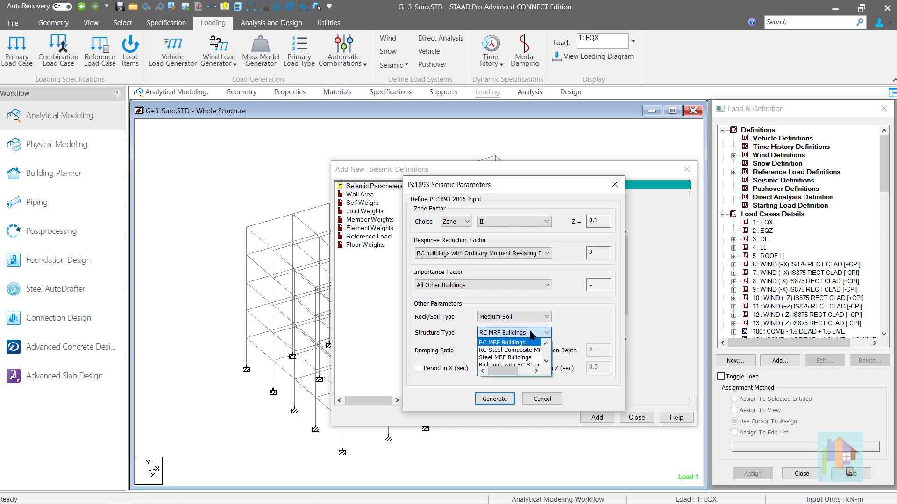
pyautogui.click(531, 335)
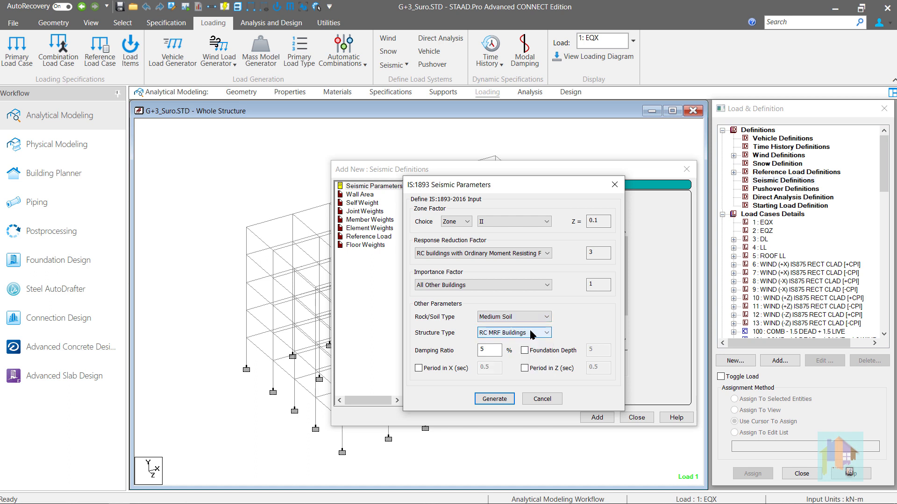
pyautogui.click(490, 350)
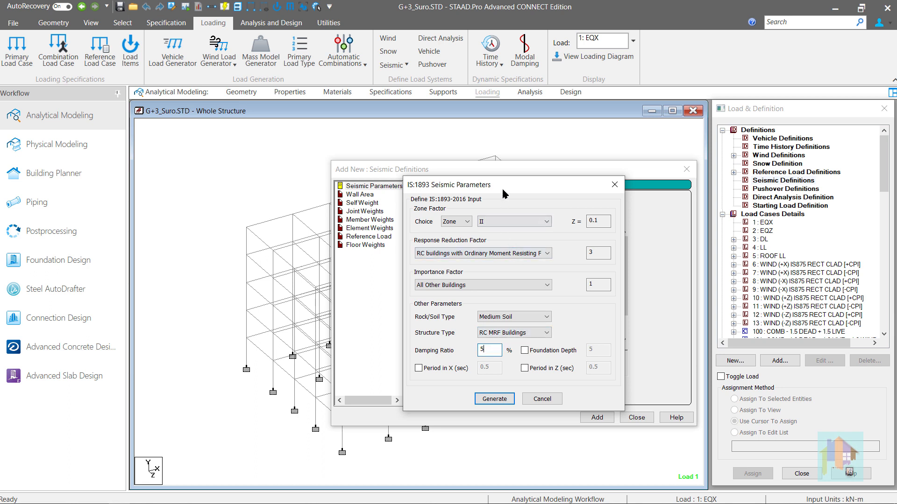
# Generate the IS 1893 seismic parameters from the chosen settings, keeping the 5% damping ratio and leaving foundation depth and both periods unspecified.
pyautogui.moveTo(504, 193); pyautogui.dragTo(643, 190)
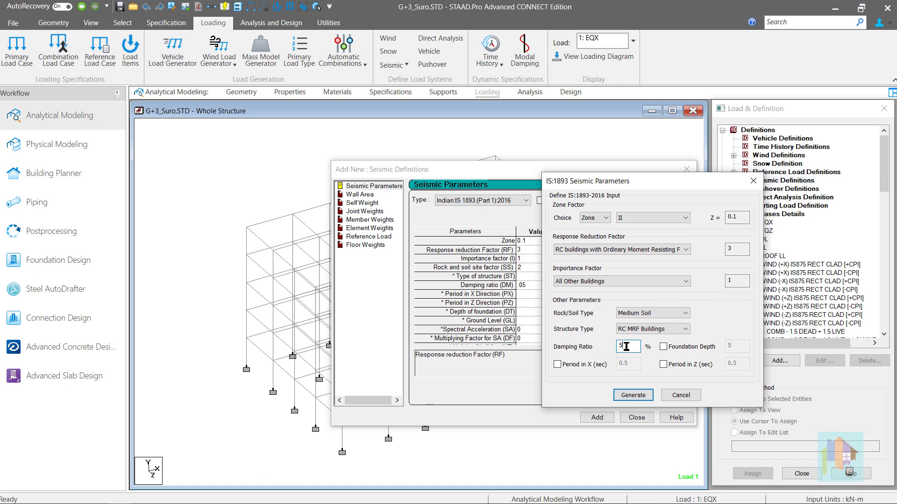
pyautogui.click(633, 396)
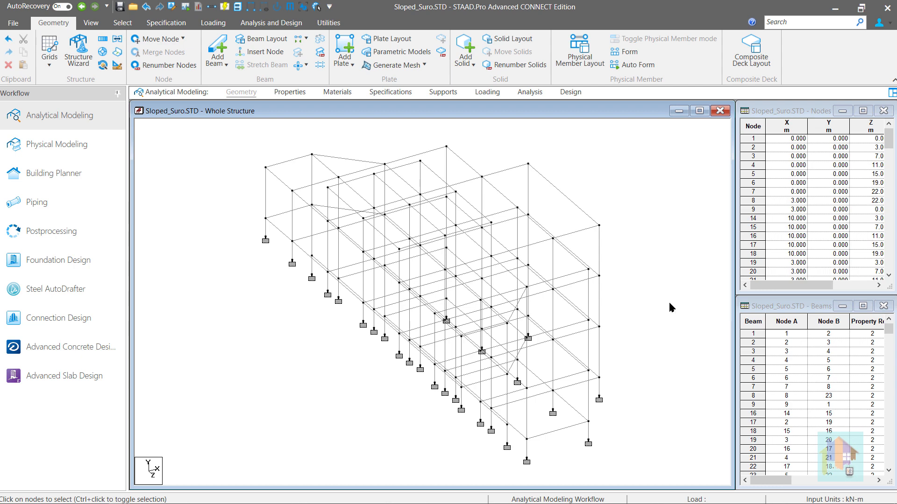
# View the whole structure in the Sloped_Suro.STD model in plan and in front elevation to examine its stepped support levels.
pyautogui.rightClick(671, 307)
pyautogui.click(820, 313)
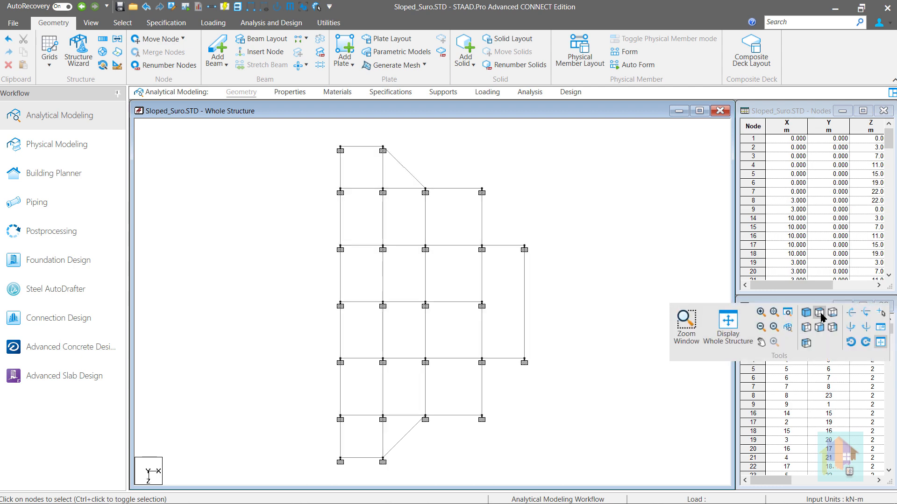
pyautogui.click(820, 327)
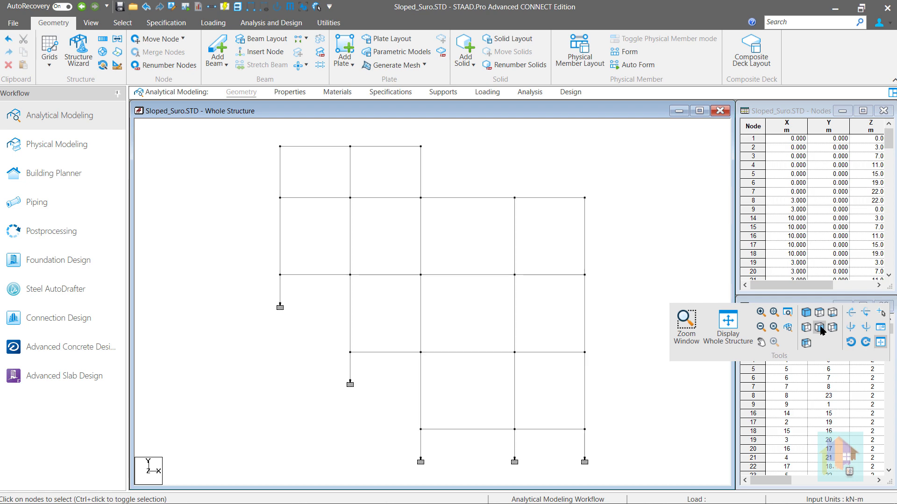
# Inspect the sloped-ground building in a rendered 3D view from several angles, and close the rendered view.
pyautogui.rightClick(718, 273)
pyautogui.click(760, 496)
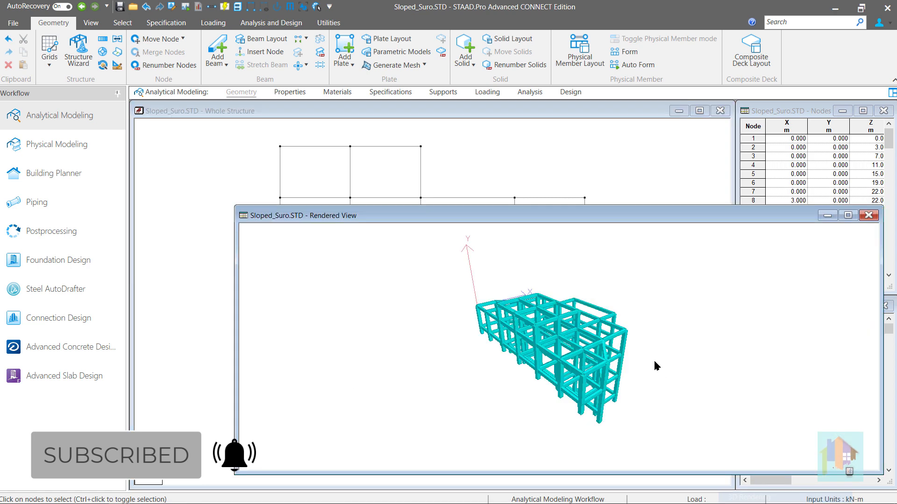
pyautogui.moveTo(598, 391); pyautogui.dragTo(463, 344)
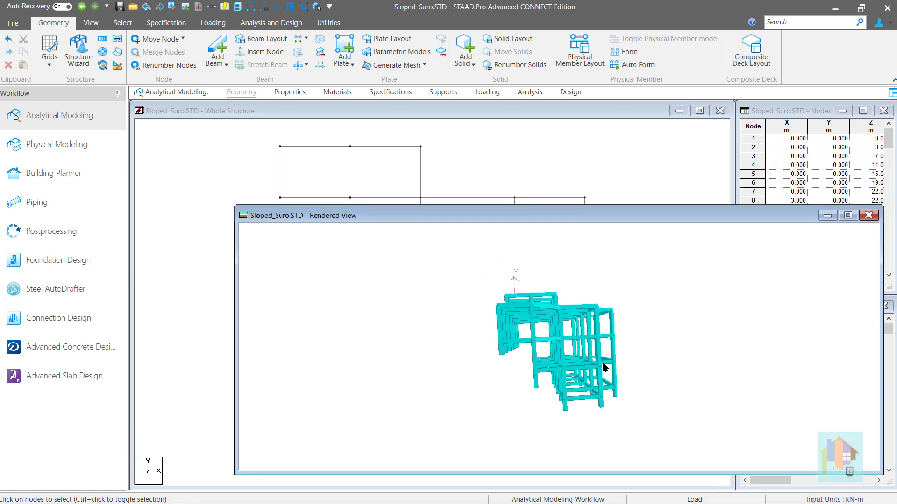
pyautogui.moveTo(600, 365); pyautogui.dragTo(390, 376)
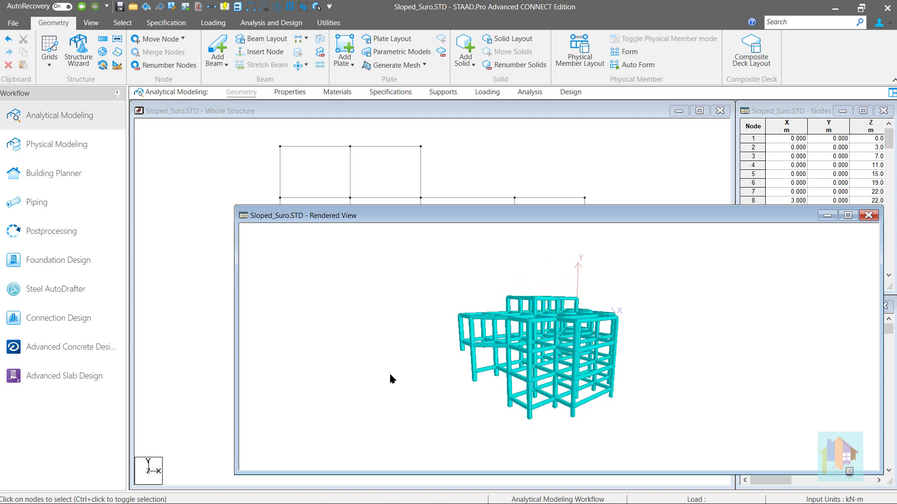
pyautogui.moveTo(490, 360); pyautogui.dragTo(709, 351)
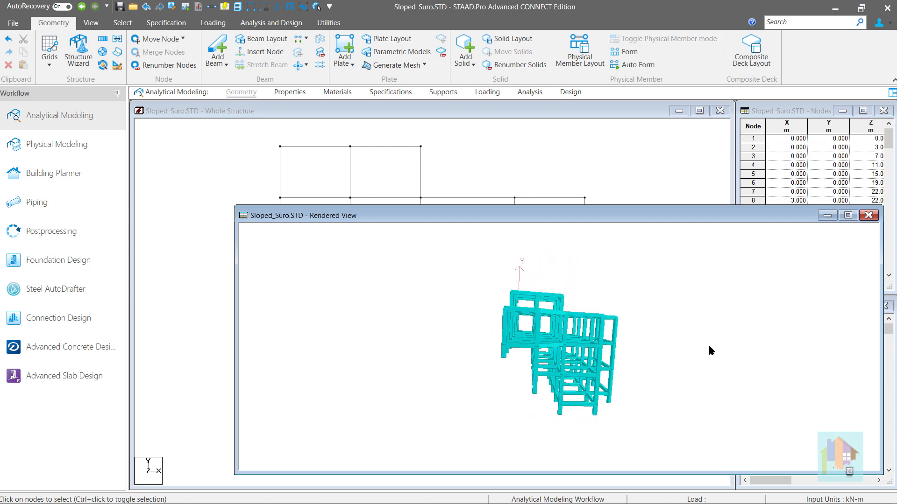
pyautogui.click(868, 216)
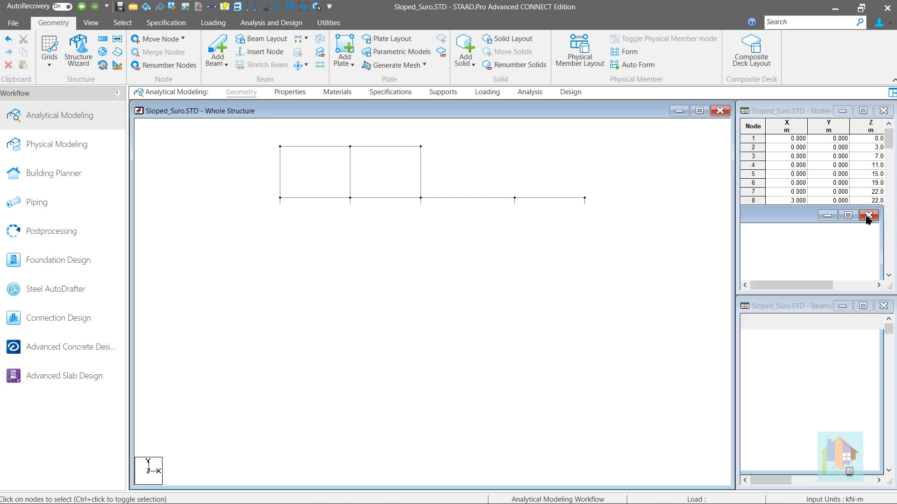